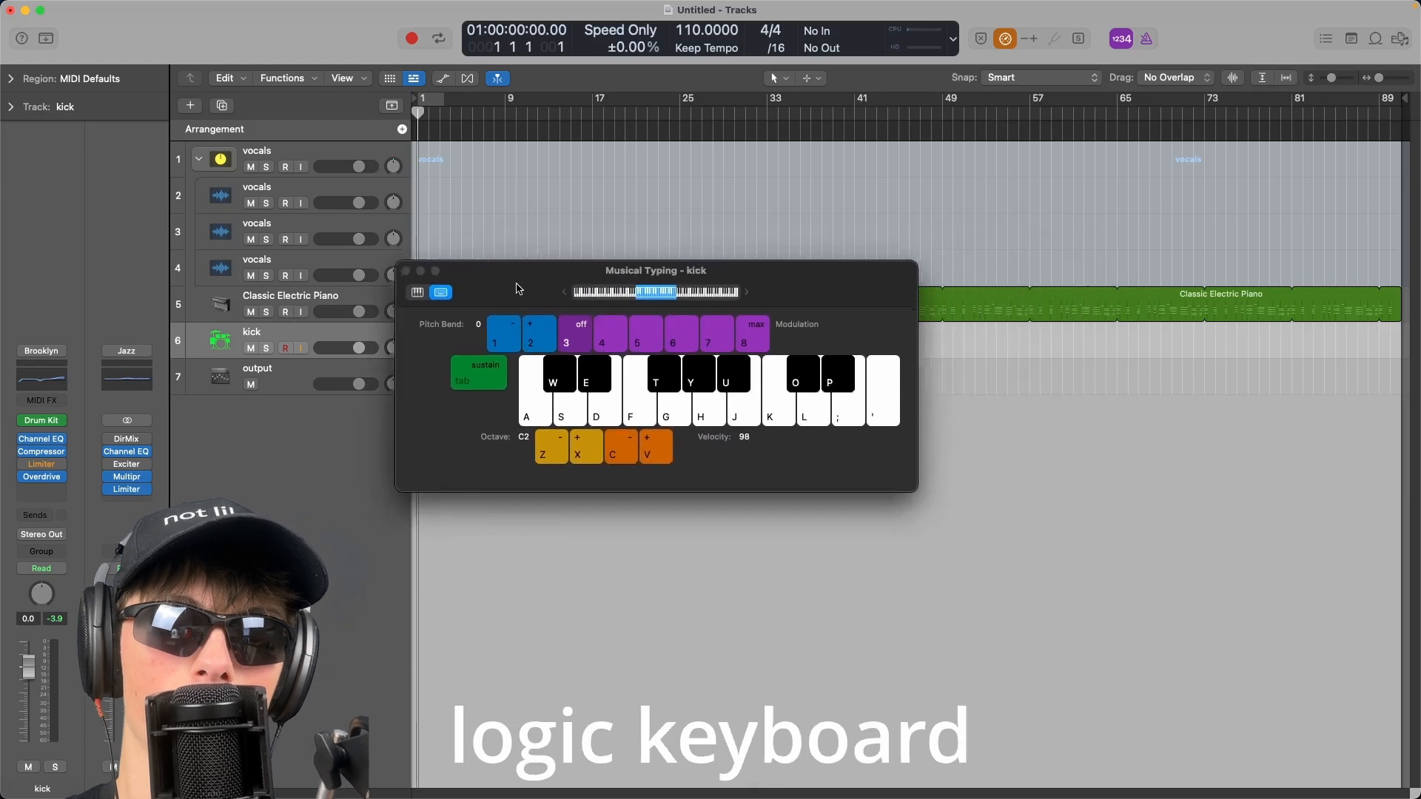
Set the Musical Typing keyboard to the C1 octave and play the kick note several times.
left_click_drag(689, 325, 659, 324)
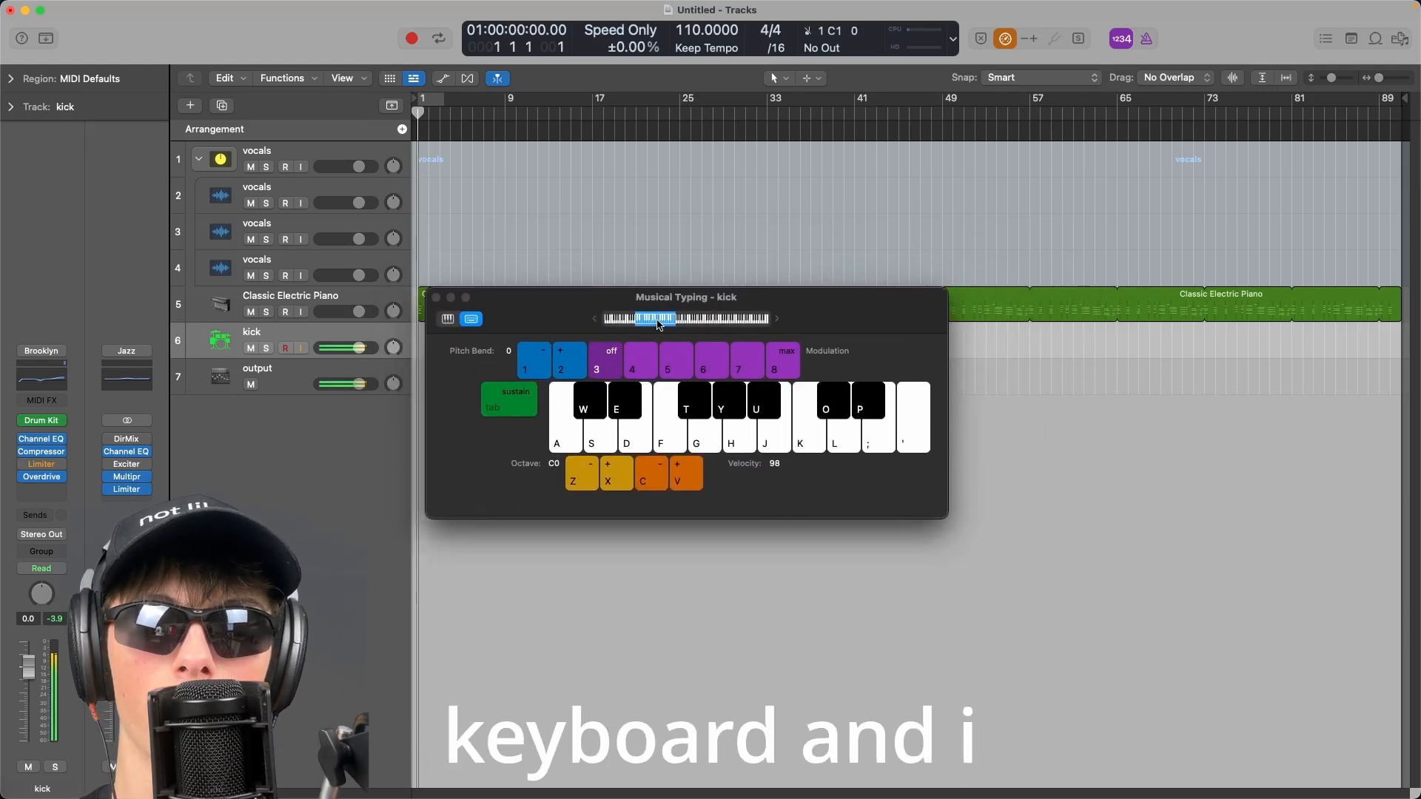
key("k")
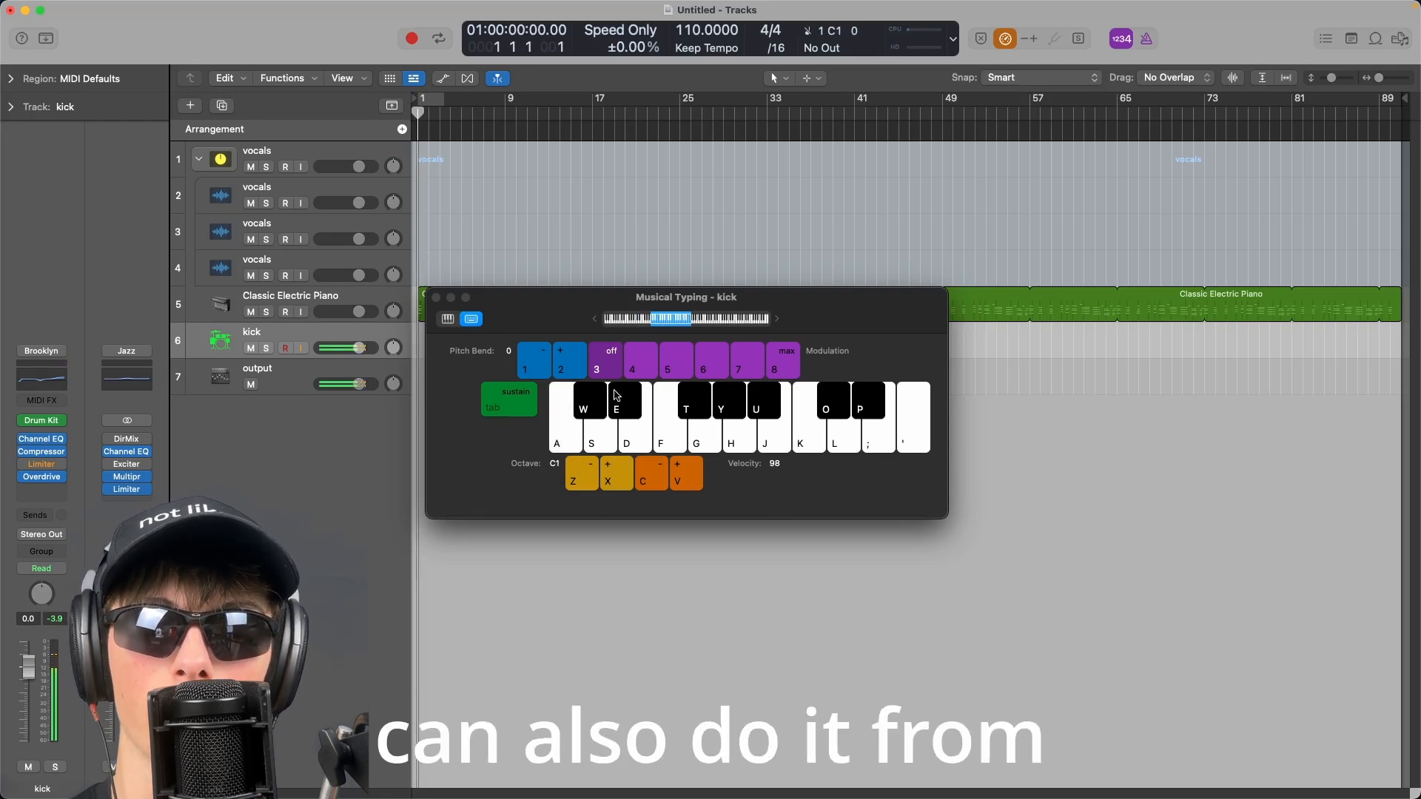
left_click(572, 436)
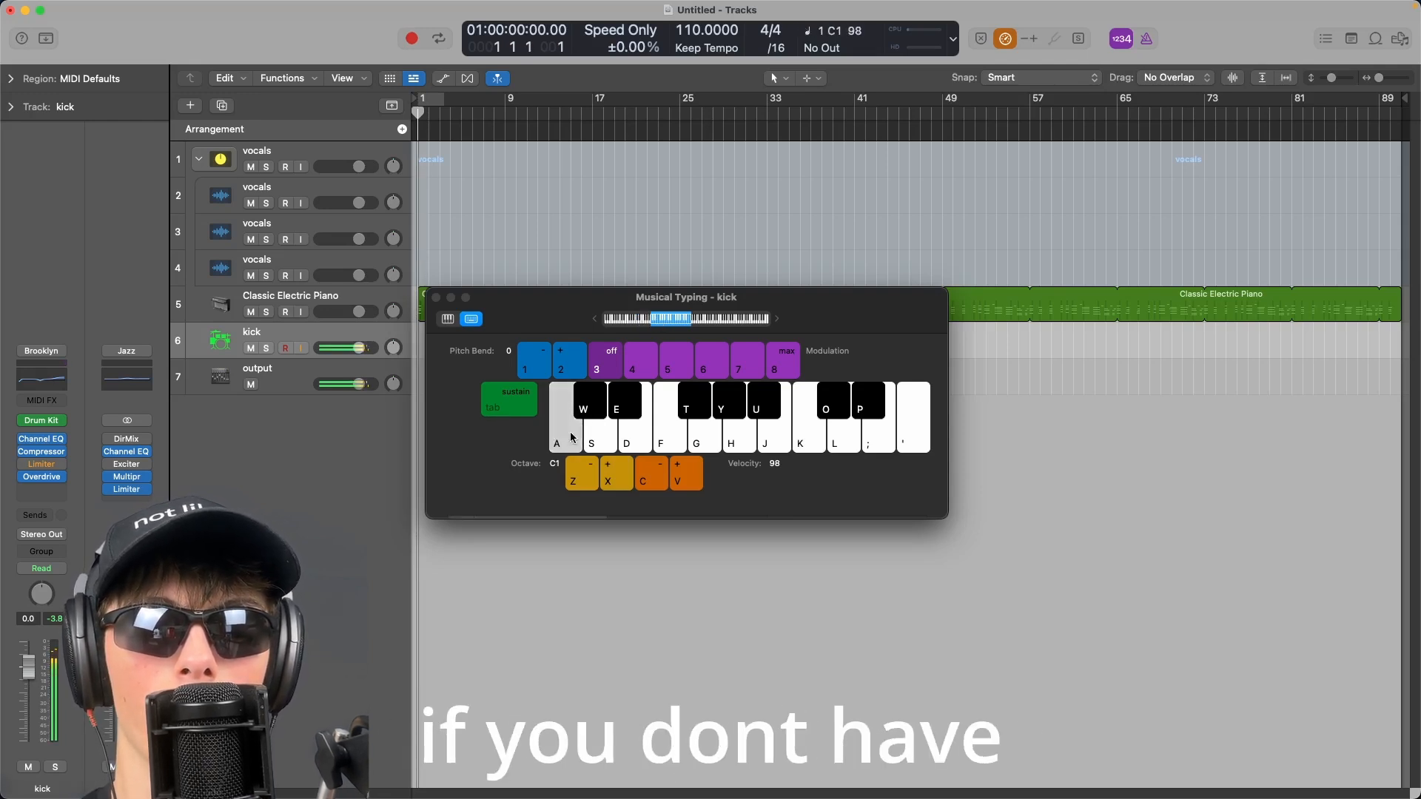
key("a")
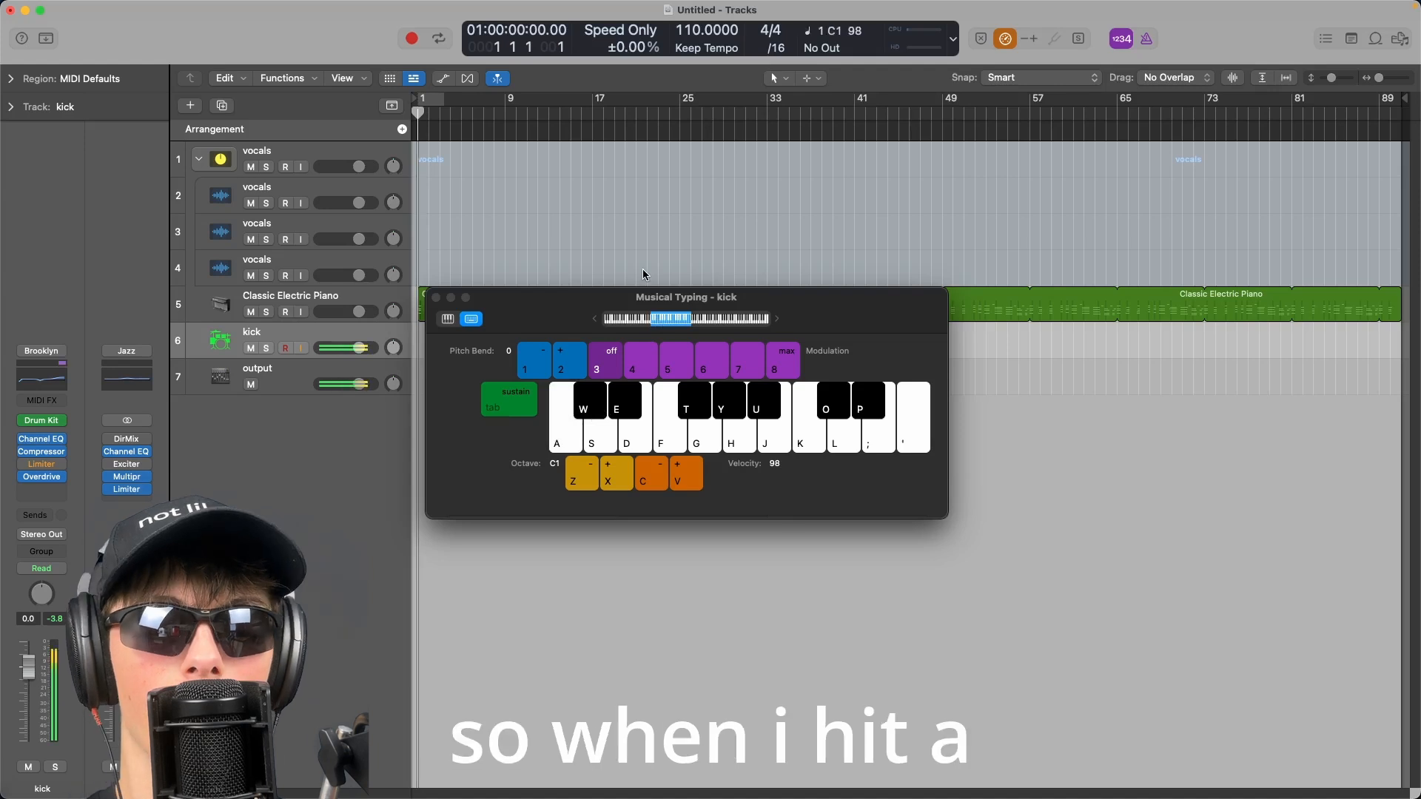
key("a")
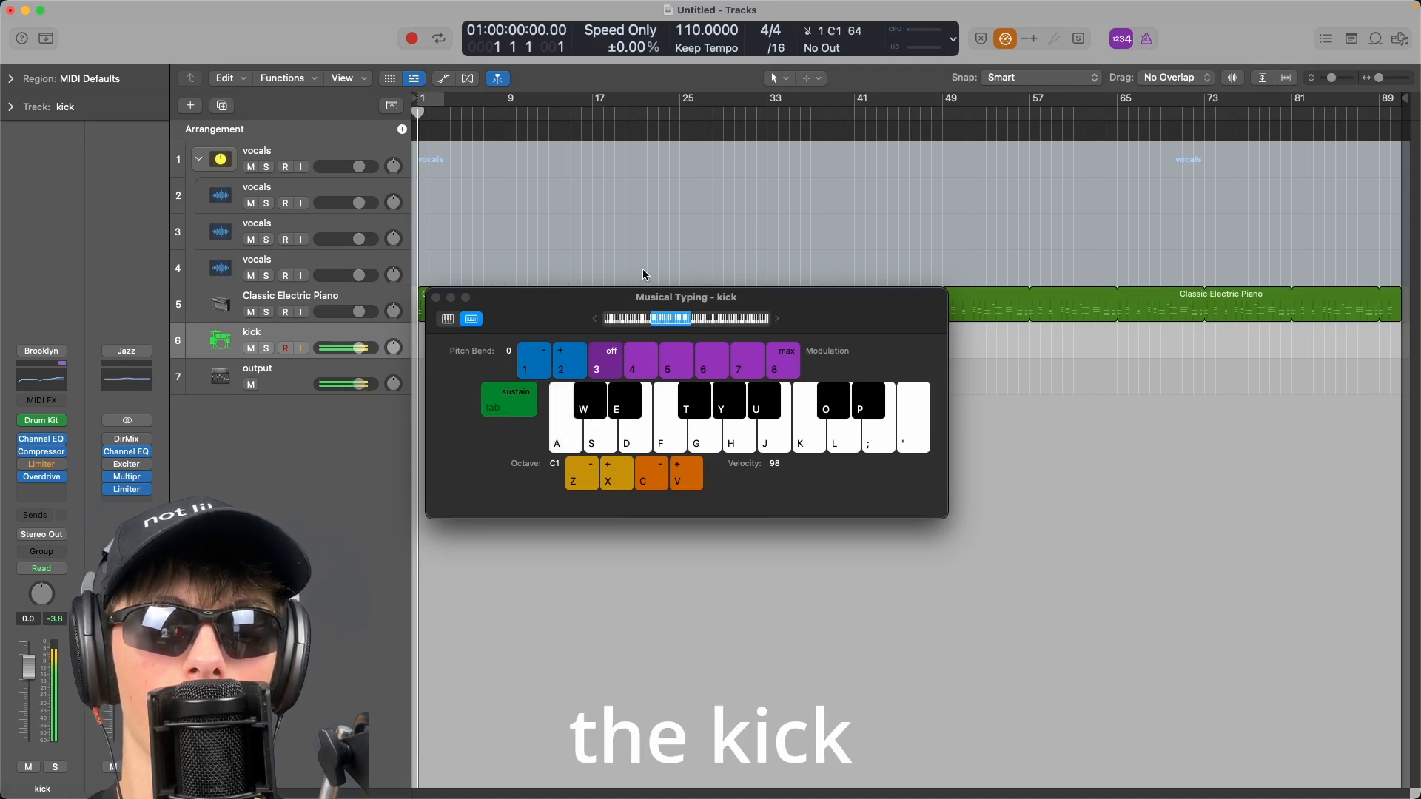
key("a")
key("a")
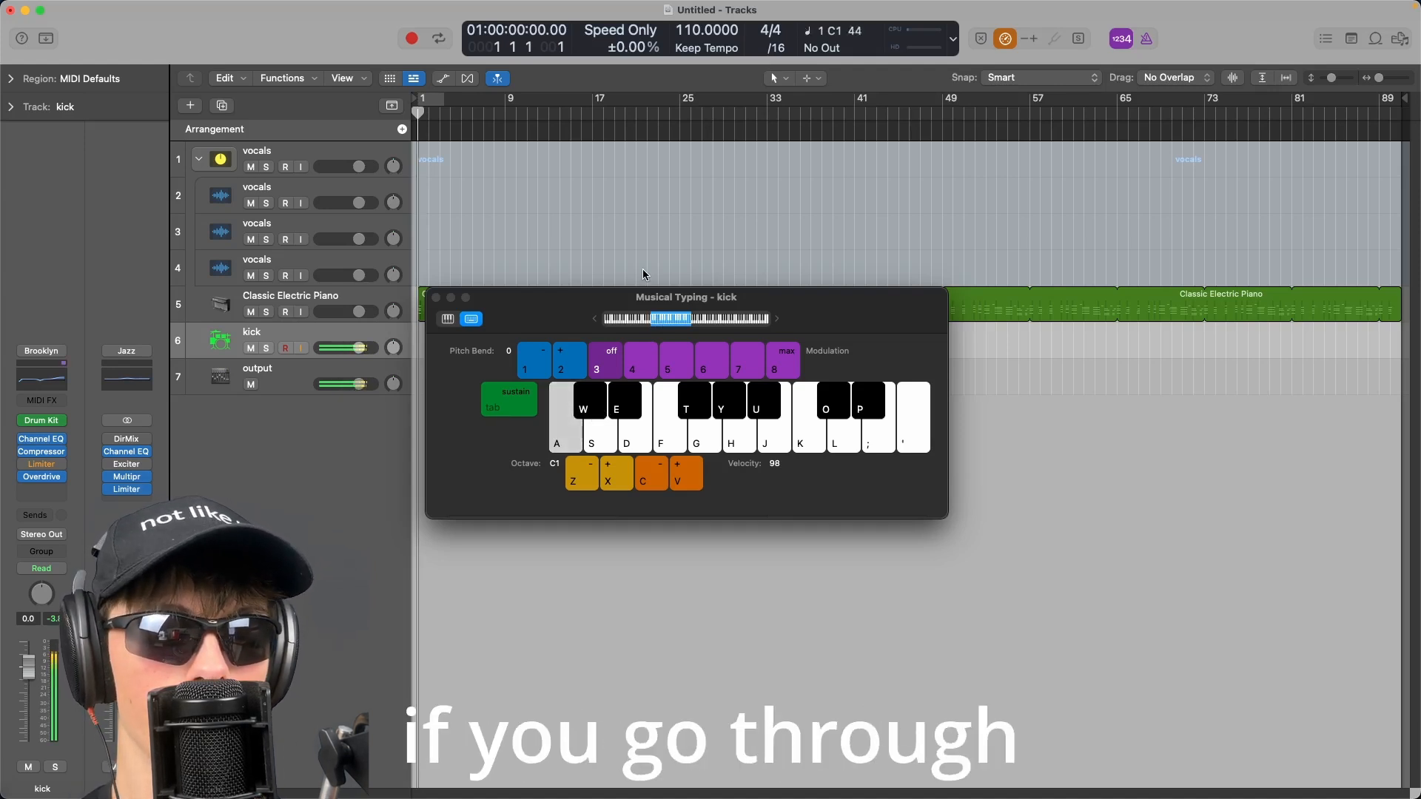
key("a")
Play other notes on the Musical Typing keyboard to audition the kit's drum sounds.
key("s")
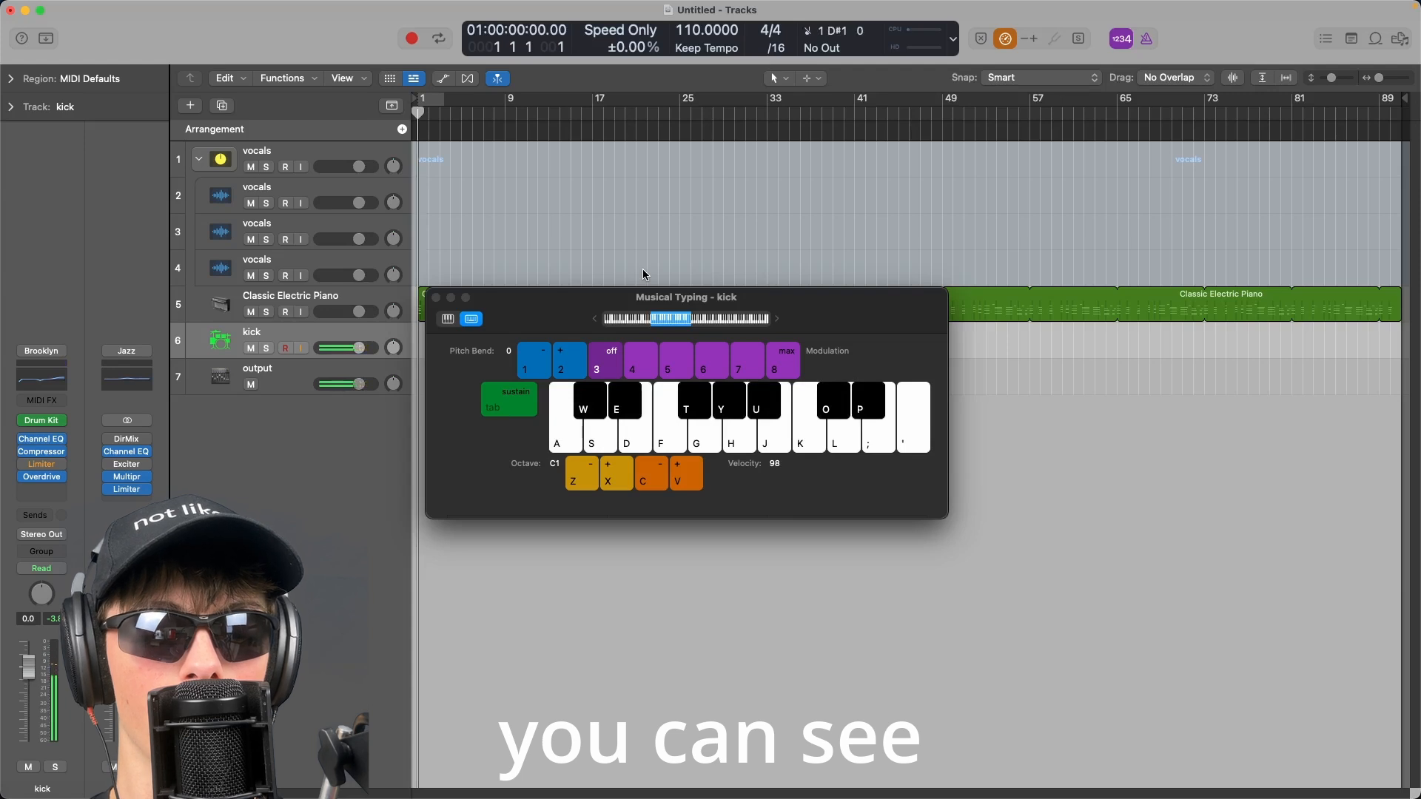
key("f")
key("y")
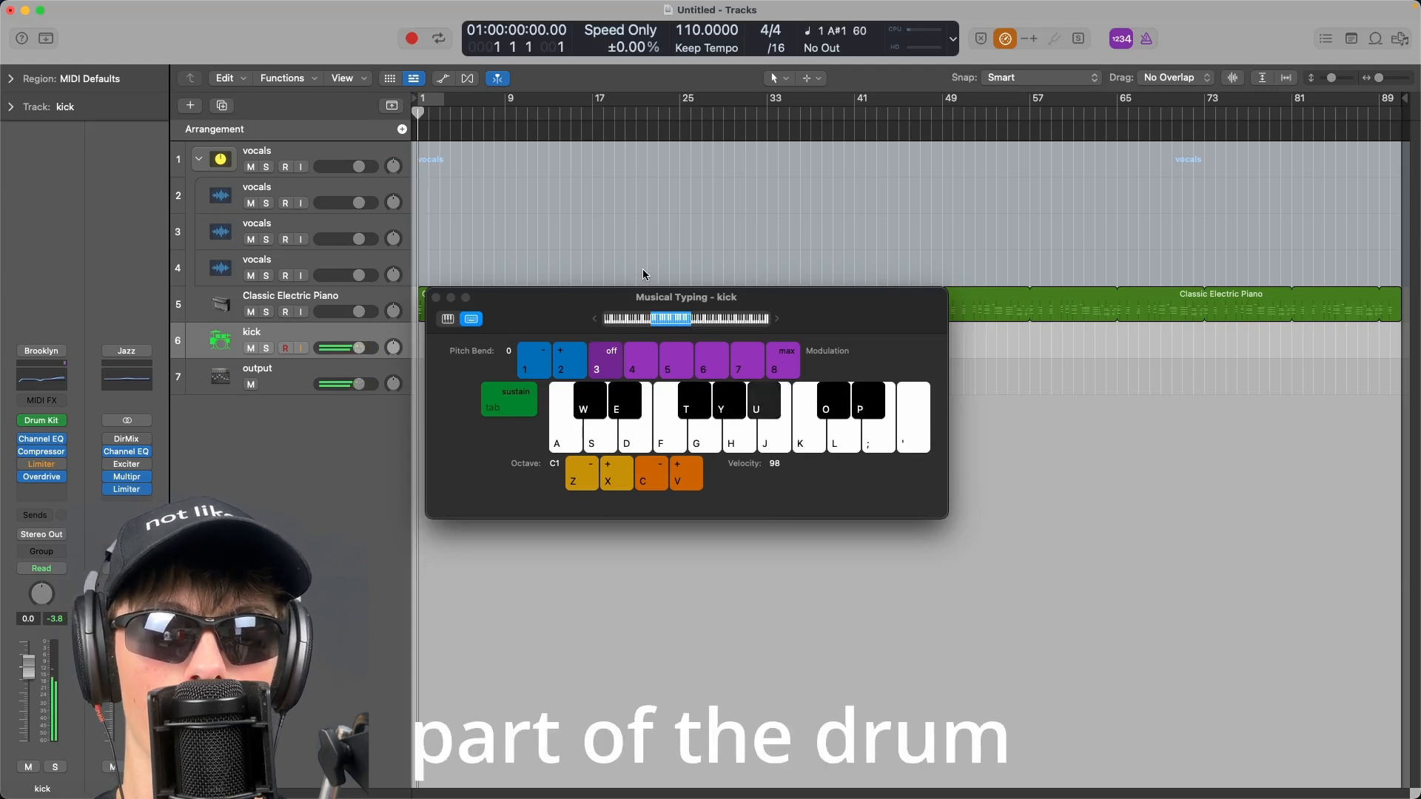
key("j")
key("k")
key("l")
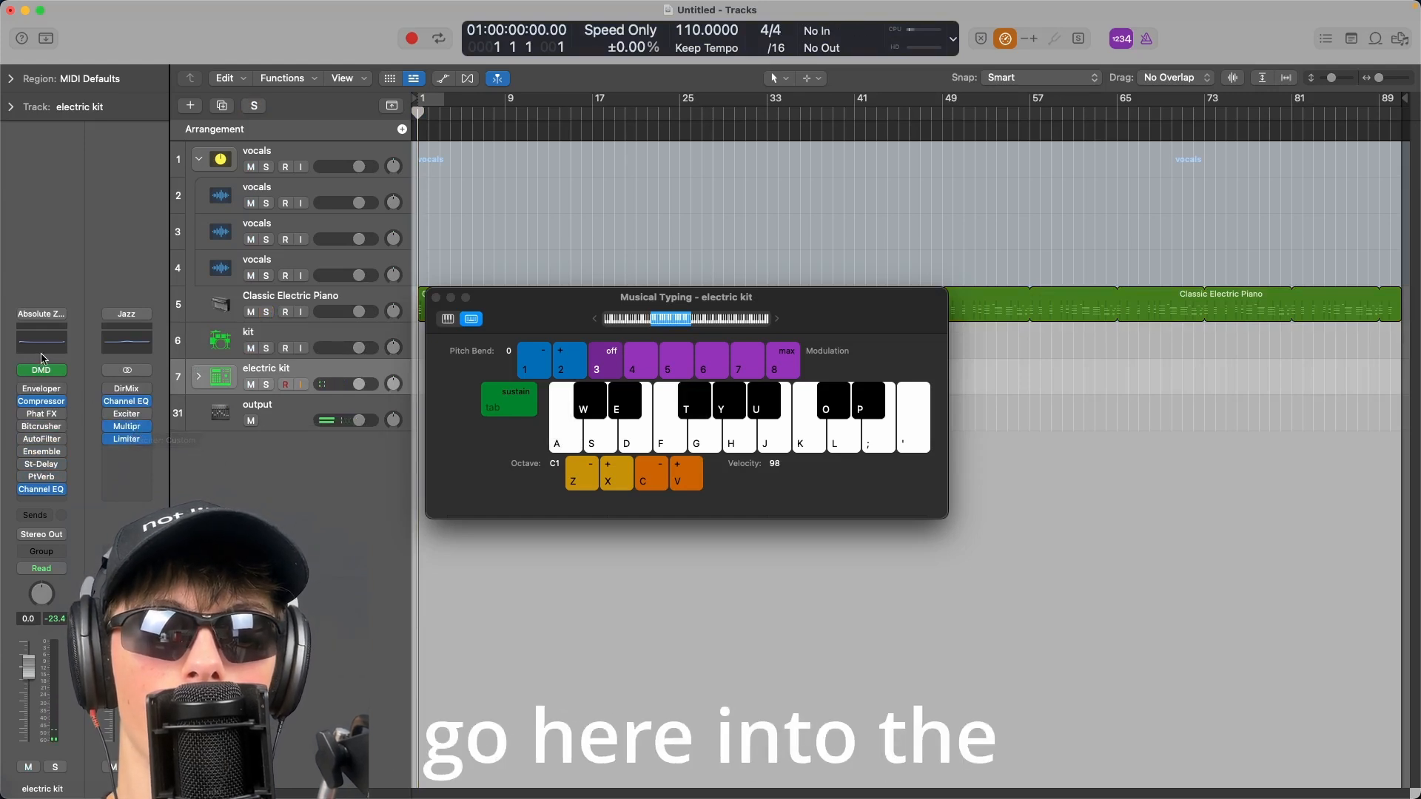
Open Drum Machine Designer for the electric kit, select the Snare 1 pad and pick Rimshot - Modular Mayhem from the library.
left_click(41, 371)
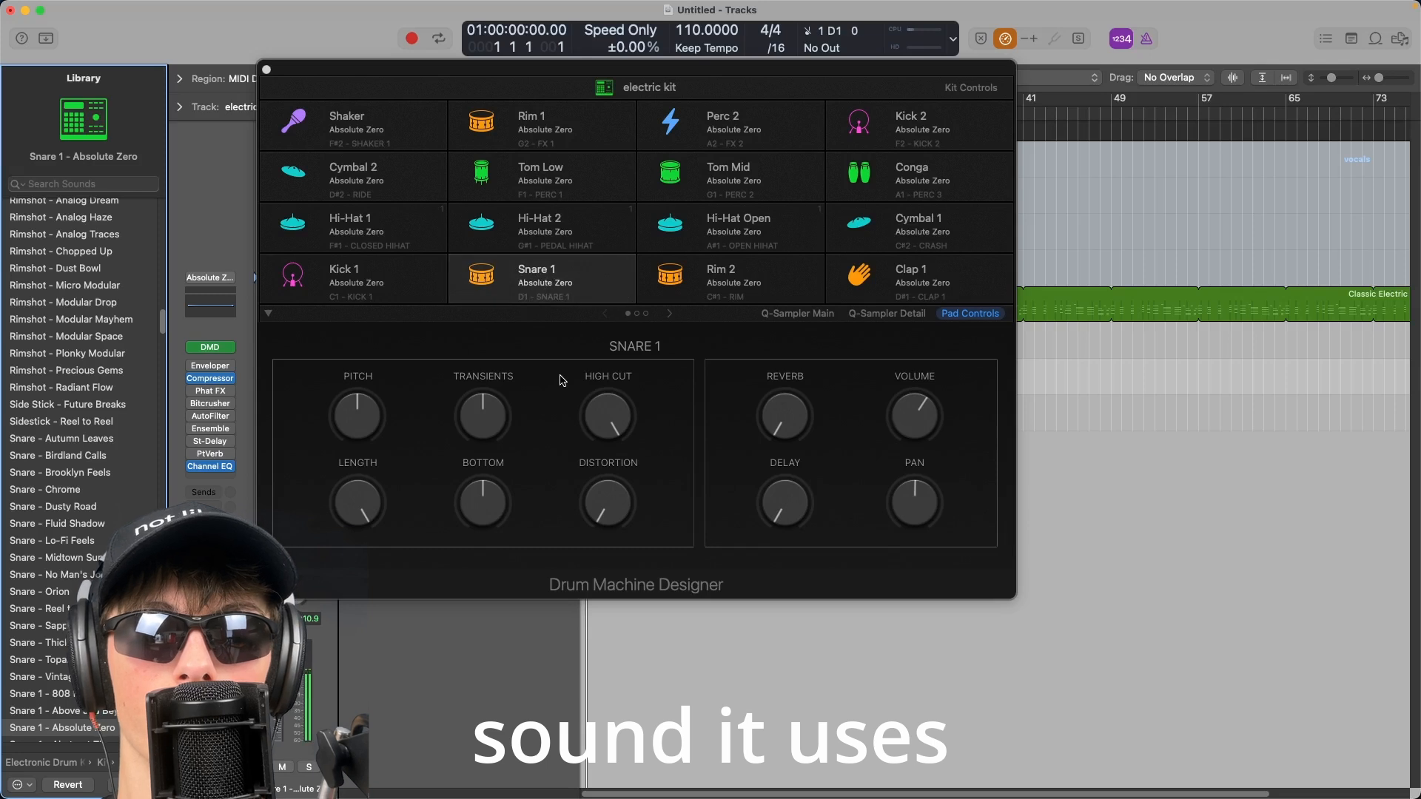
left_click(576, 276)
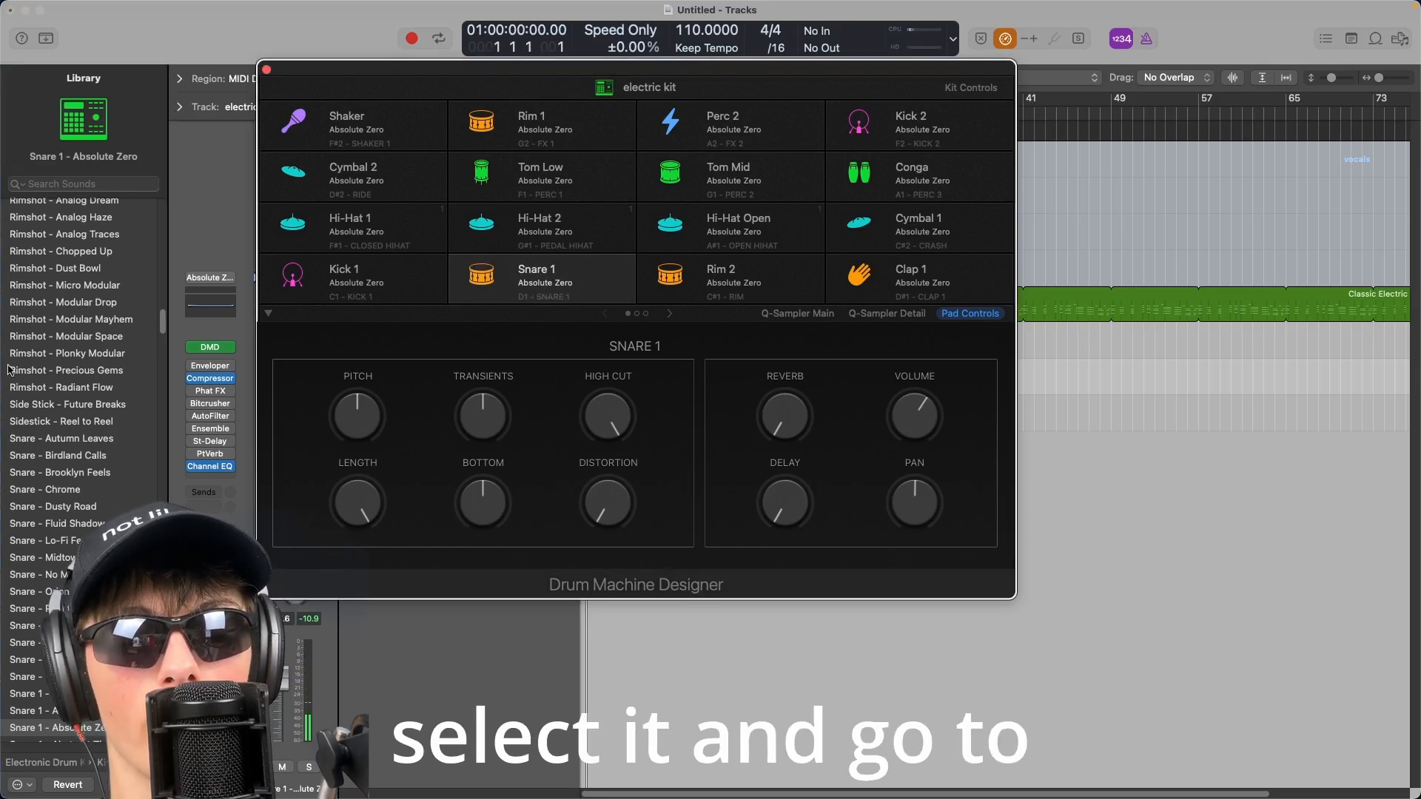
left_click(49, 319)
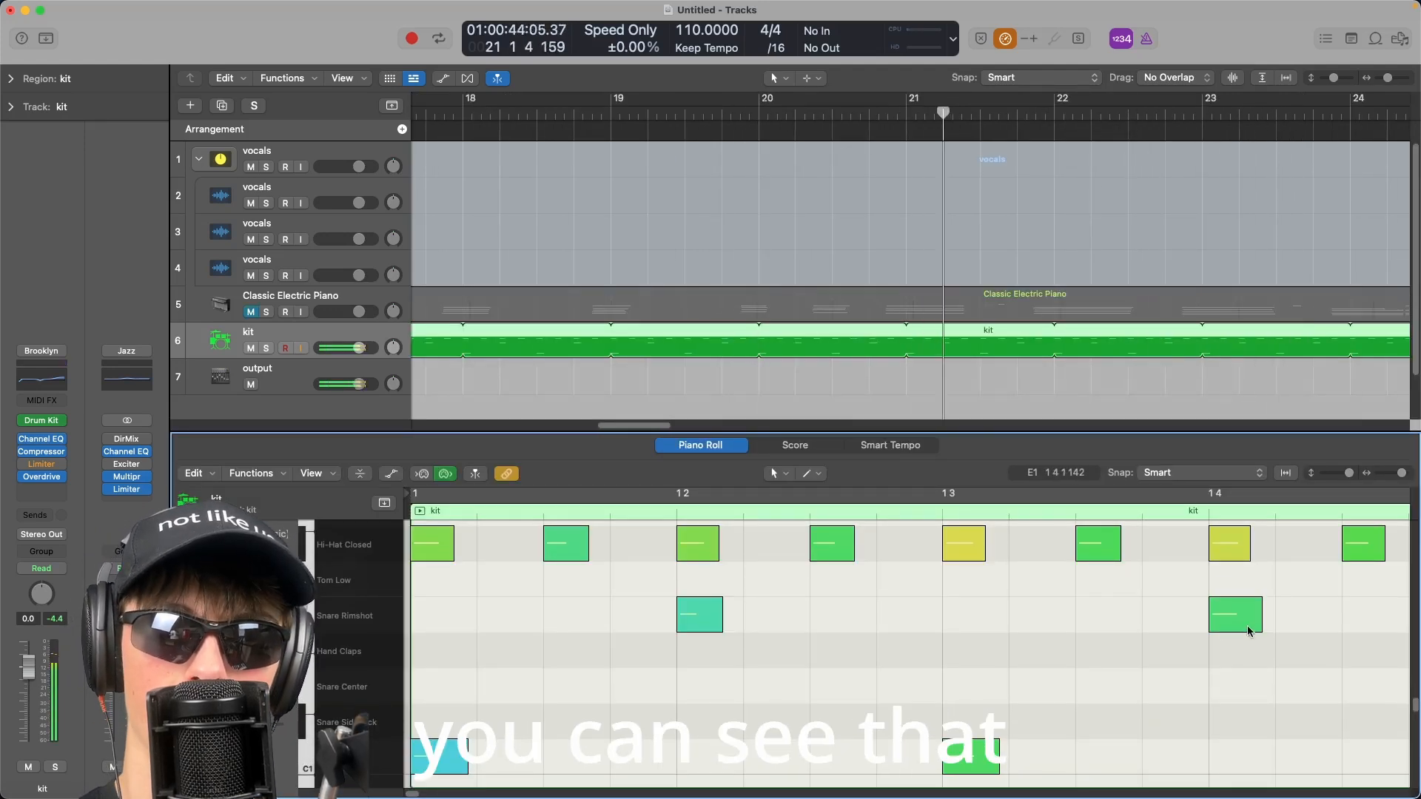
Play back the kit region's drum pattern from the start in the Piano Roll.
left_click_drag(1345, 598, 570, 713)
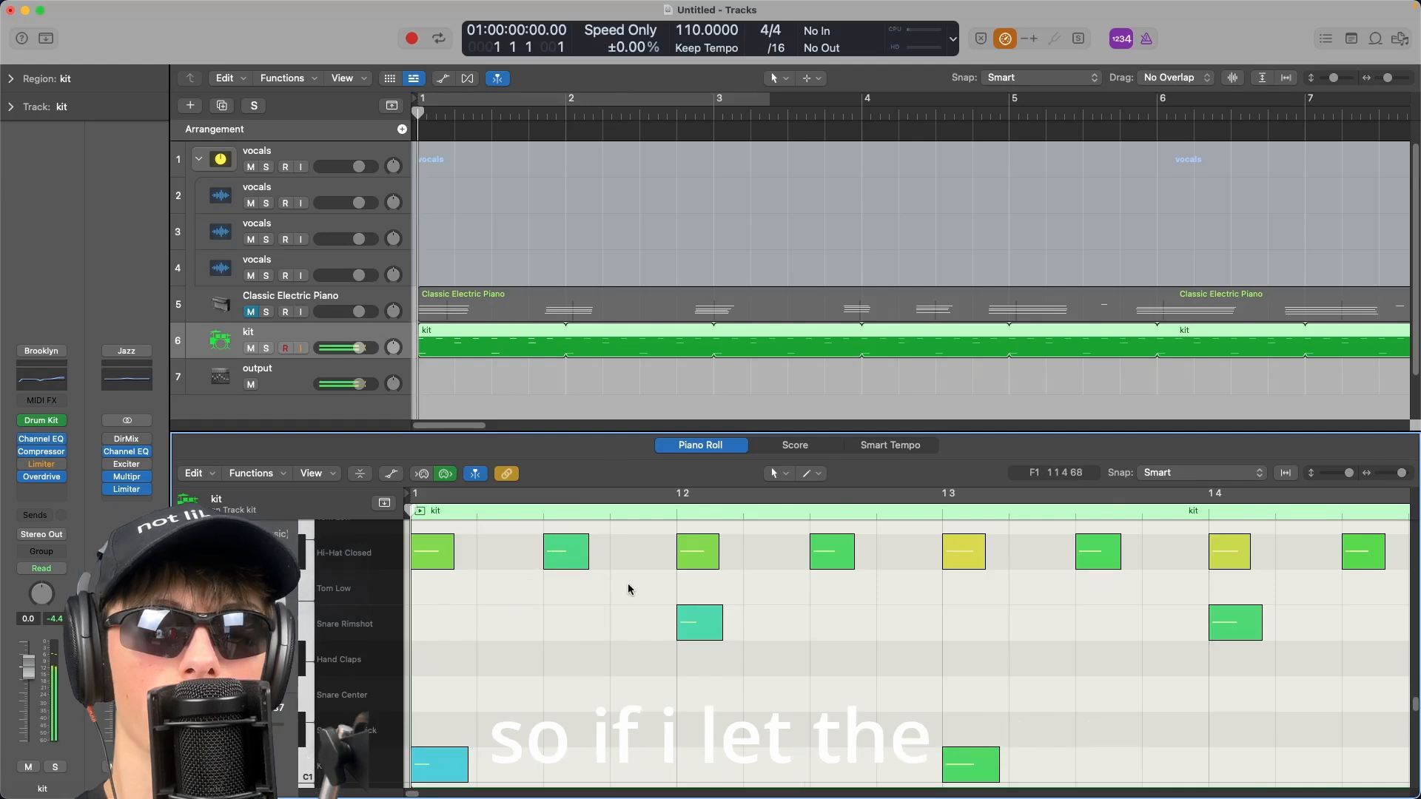
key("space")
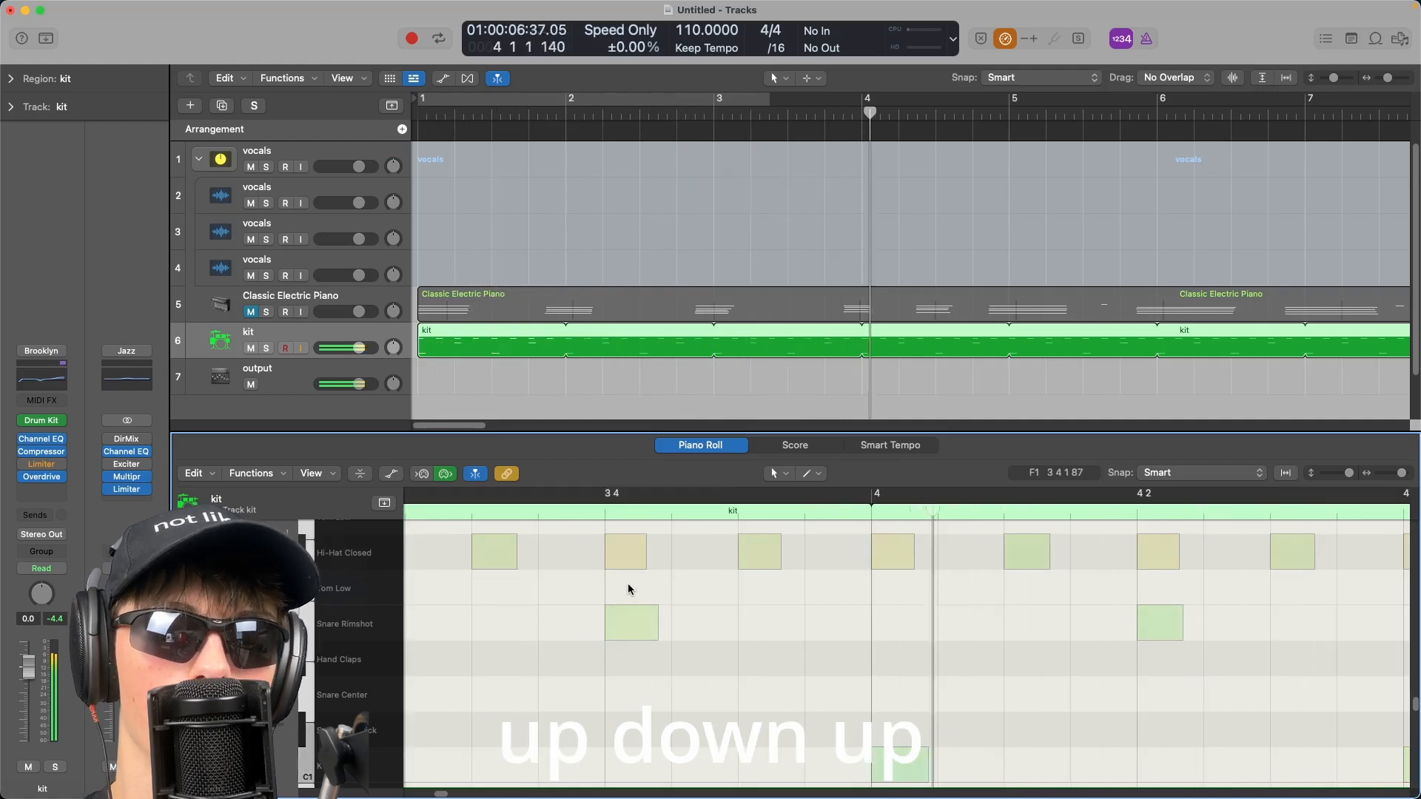
key("space")
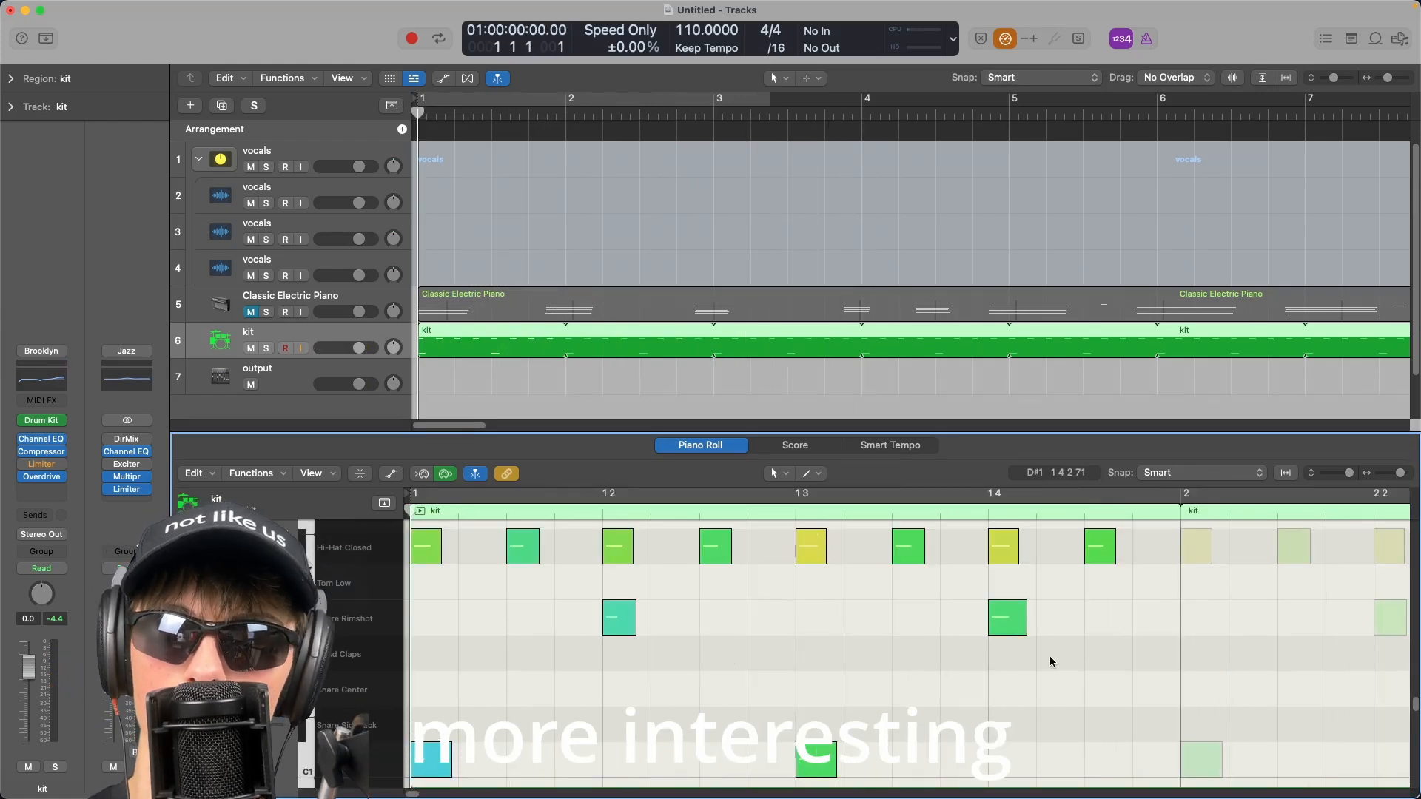
Place an open hi-hat note near the end of bar 1 and play the pattern back.
scroll(1050, 659, "up", 3)
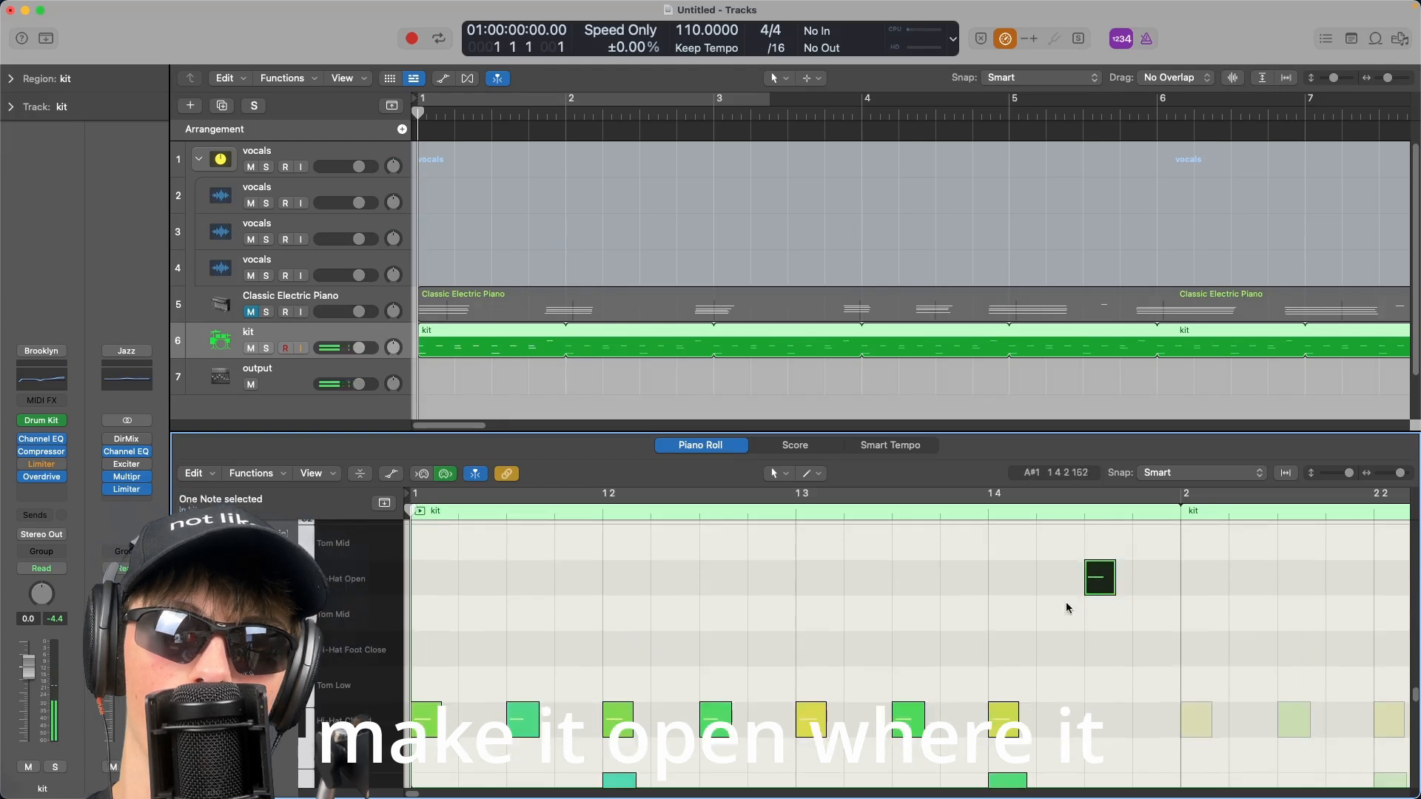
key("space")
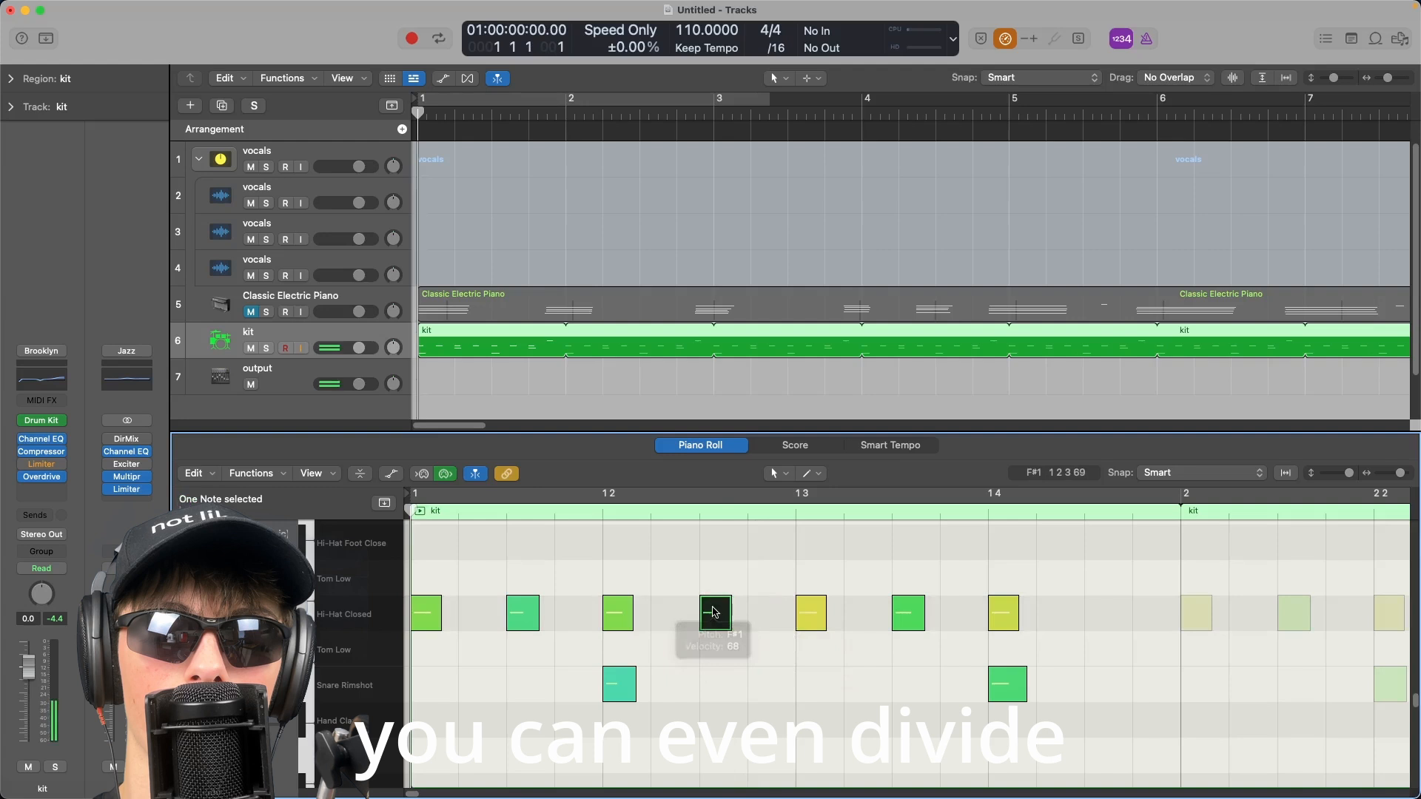
Select the Classic Electric Piano track and turn the metronome on.
left_click_drag(716, 613, 764, 613)
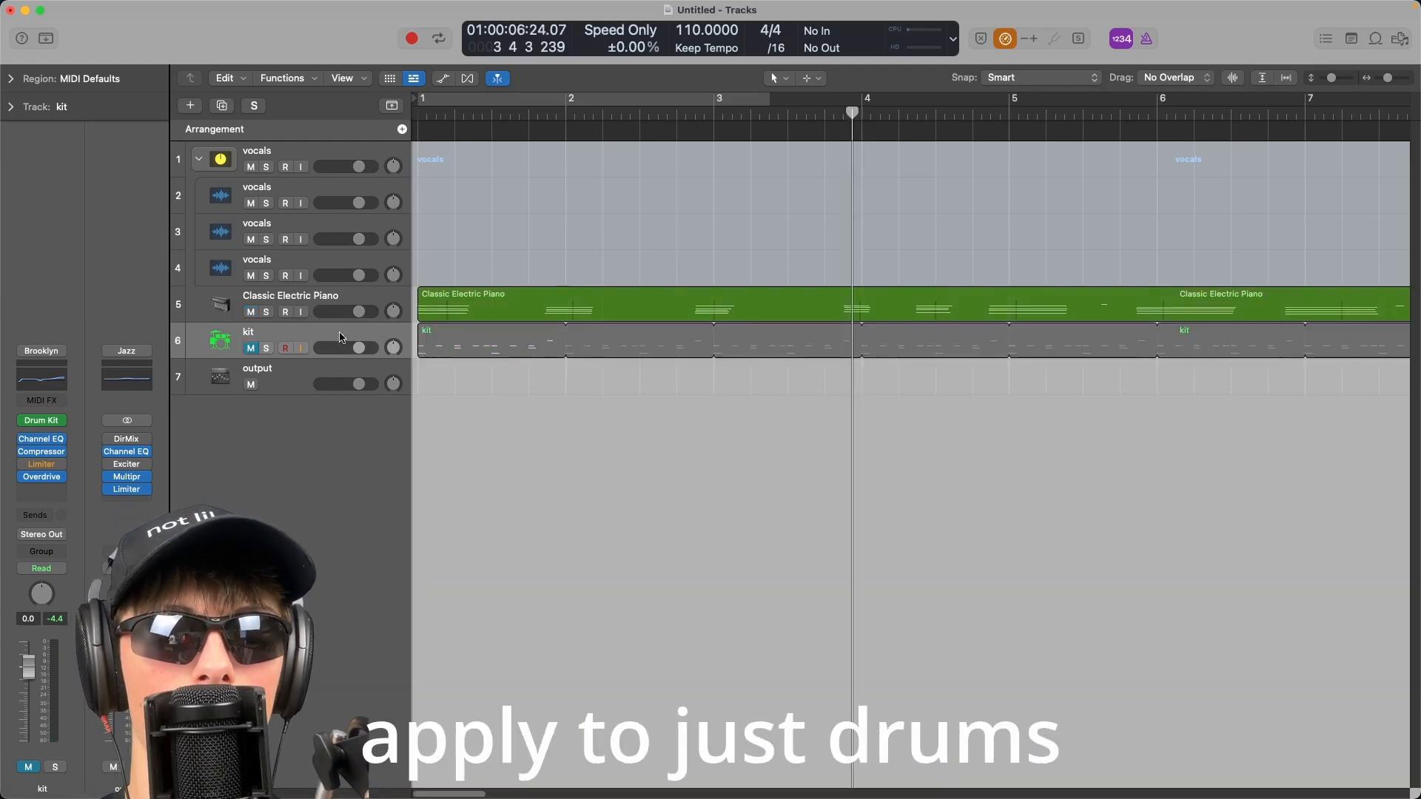
left_click(336, 318)
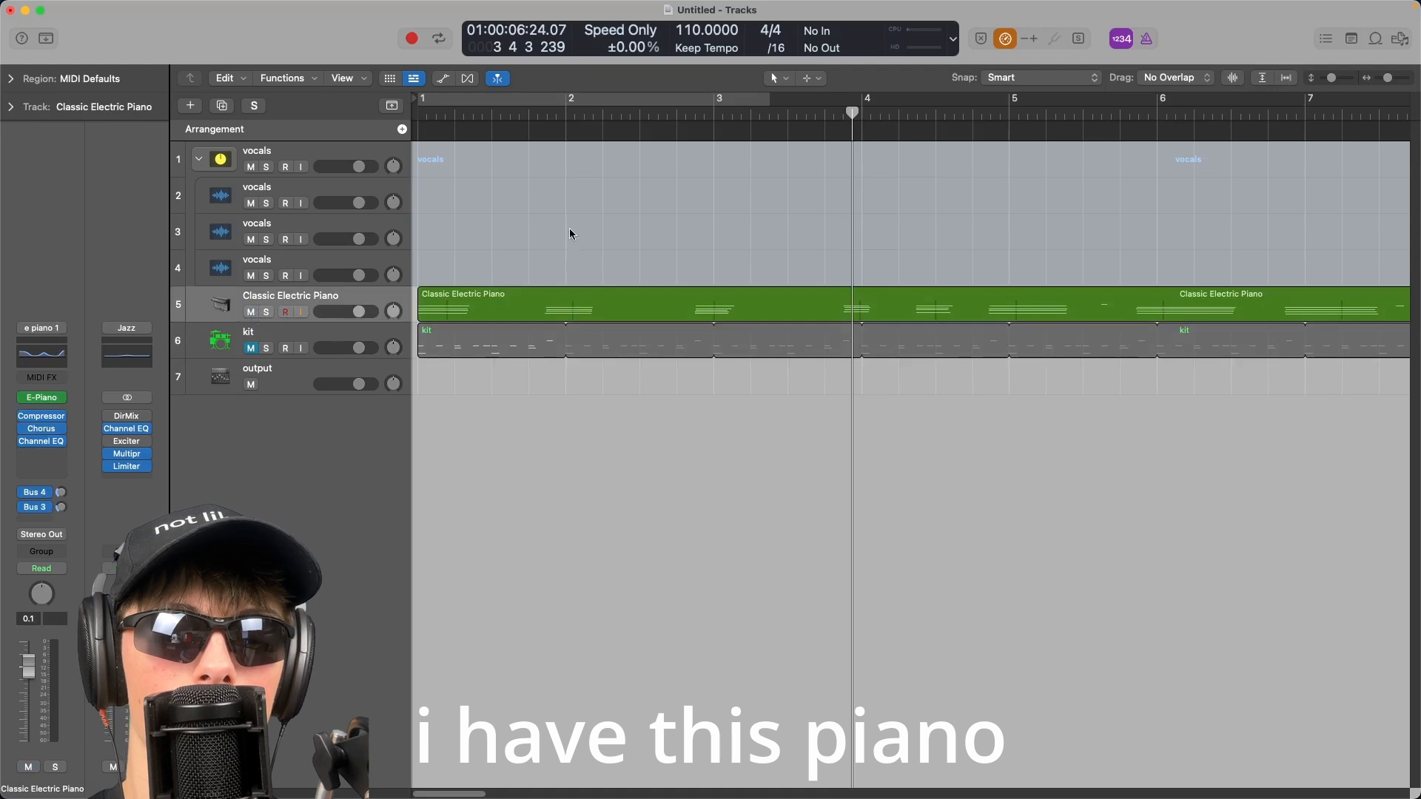
key("k")
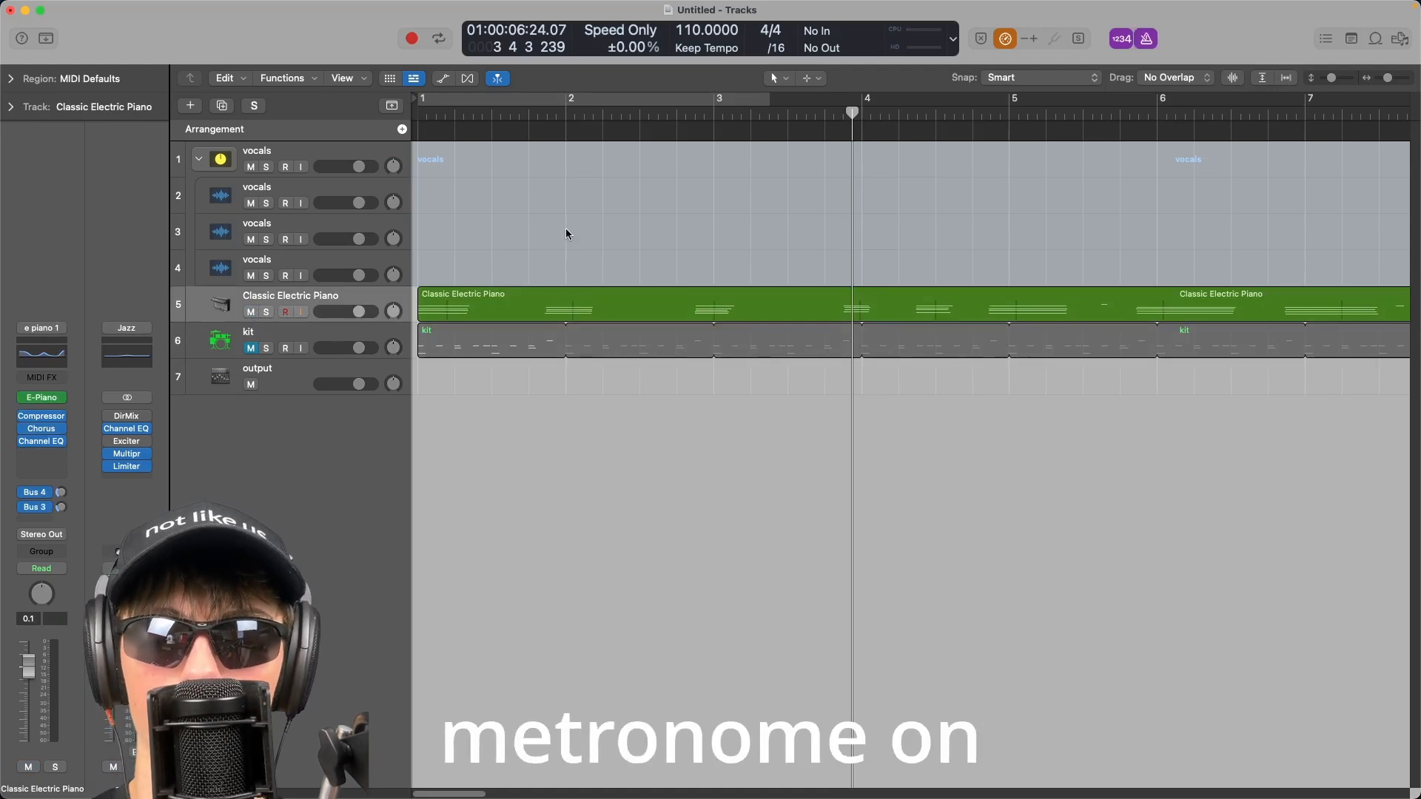
Return to the project start and play the arrangement with the metronome, stopping twice.
key("Return")
key("space")
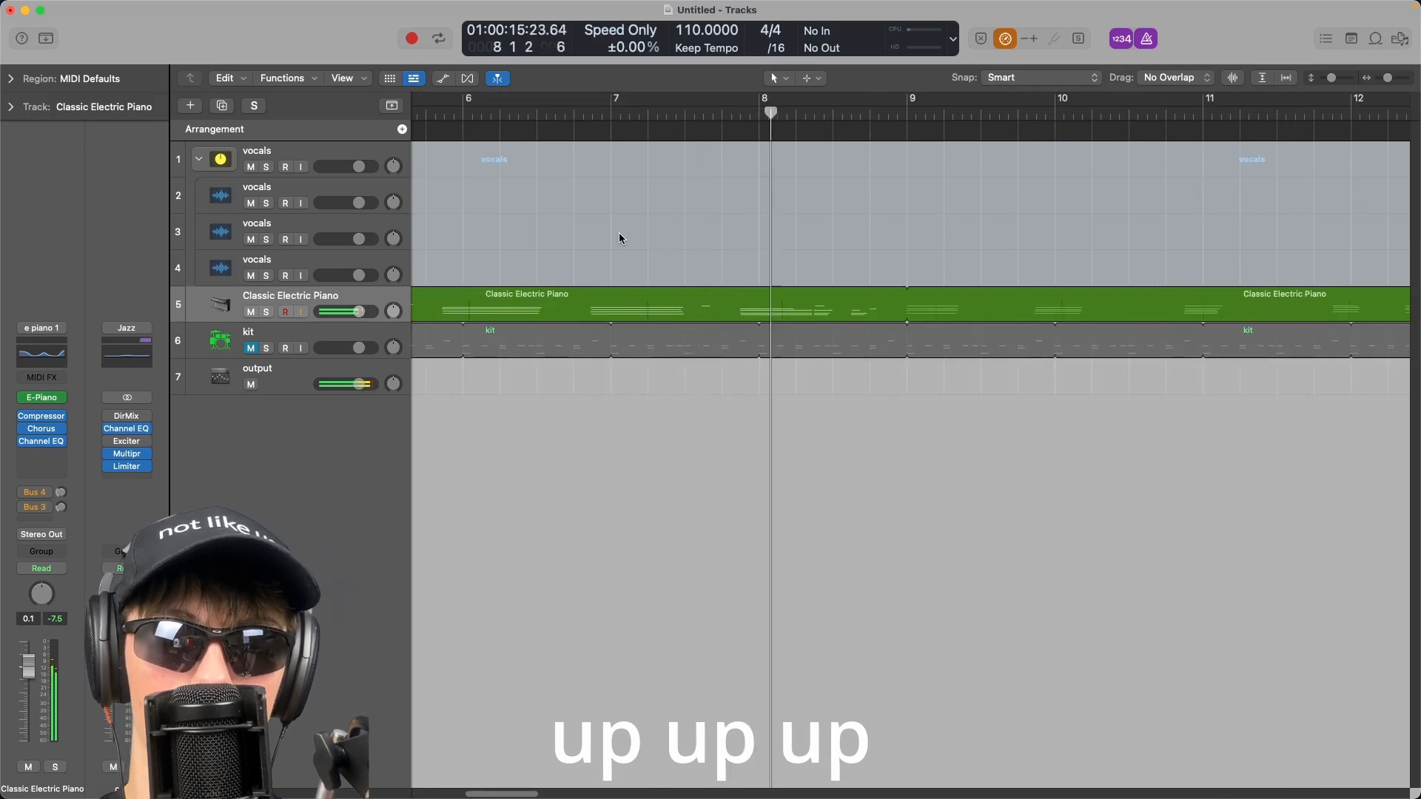
key("space")
key("Return")
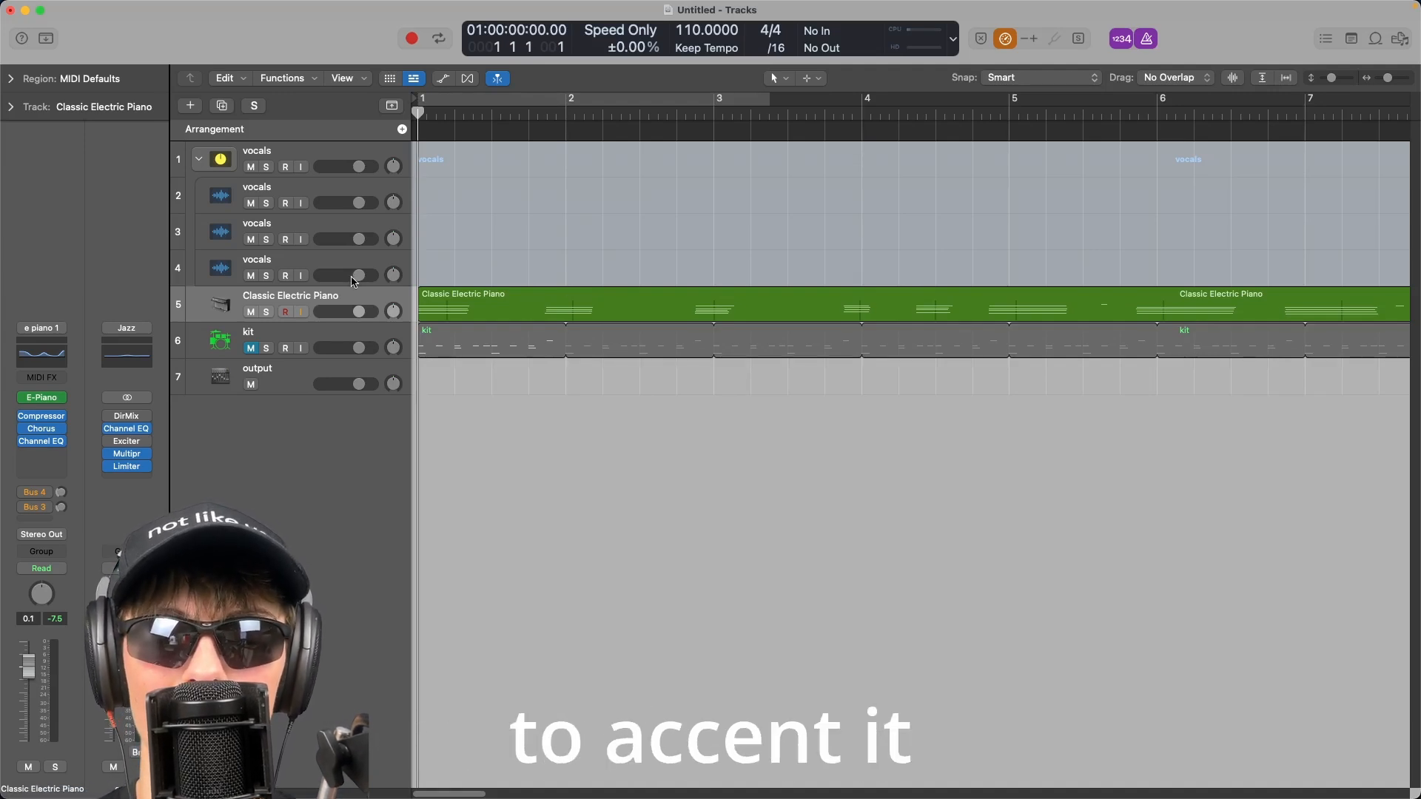
key("space")
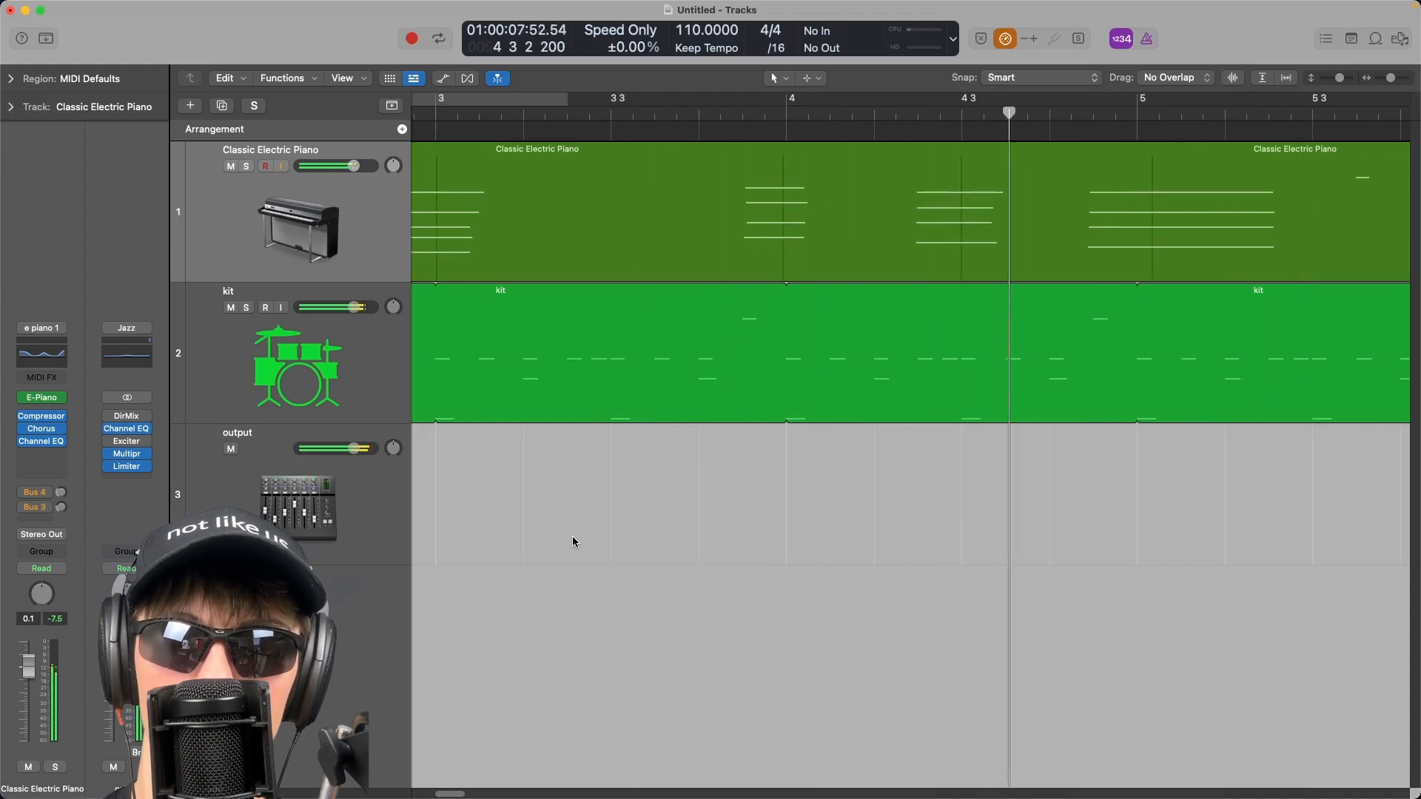
key("space")
Shorten the kit region so it ends at bar 5 and place the playhead at bar 4.
left_click_drag(834, 291, 840, 295)
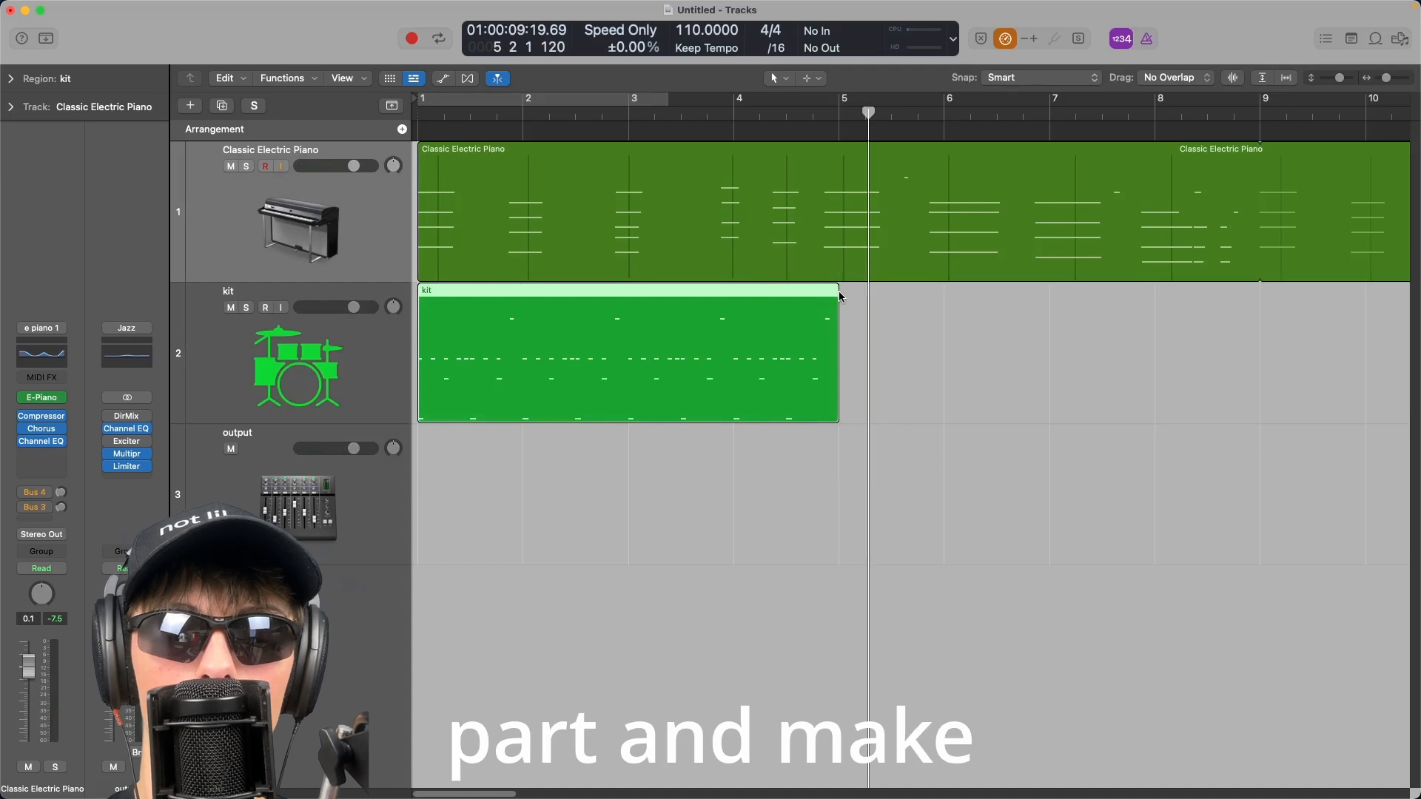
left_click(732, 113)
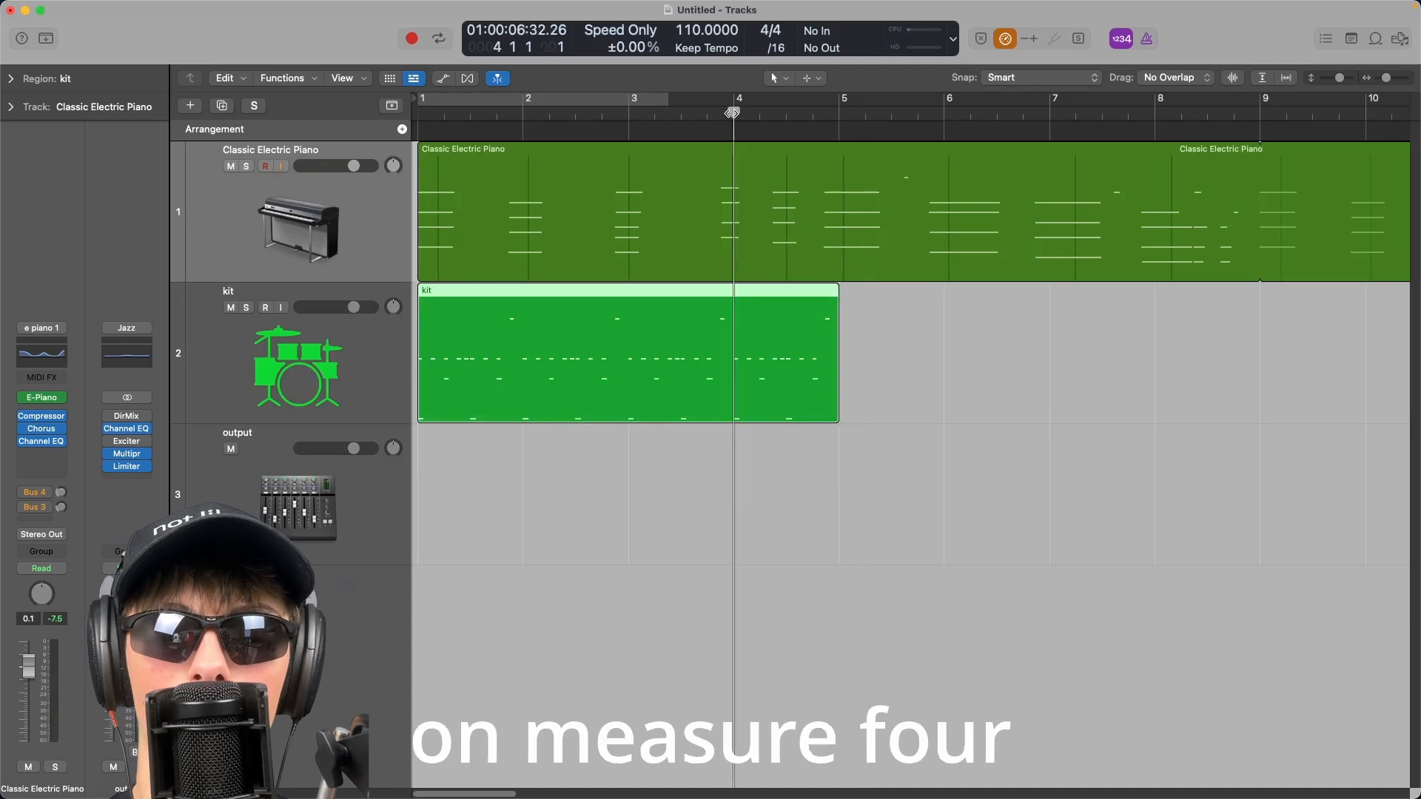
Open the kit region in the Piano Roll and browse its drum notes.
double_click(775, 336)
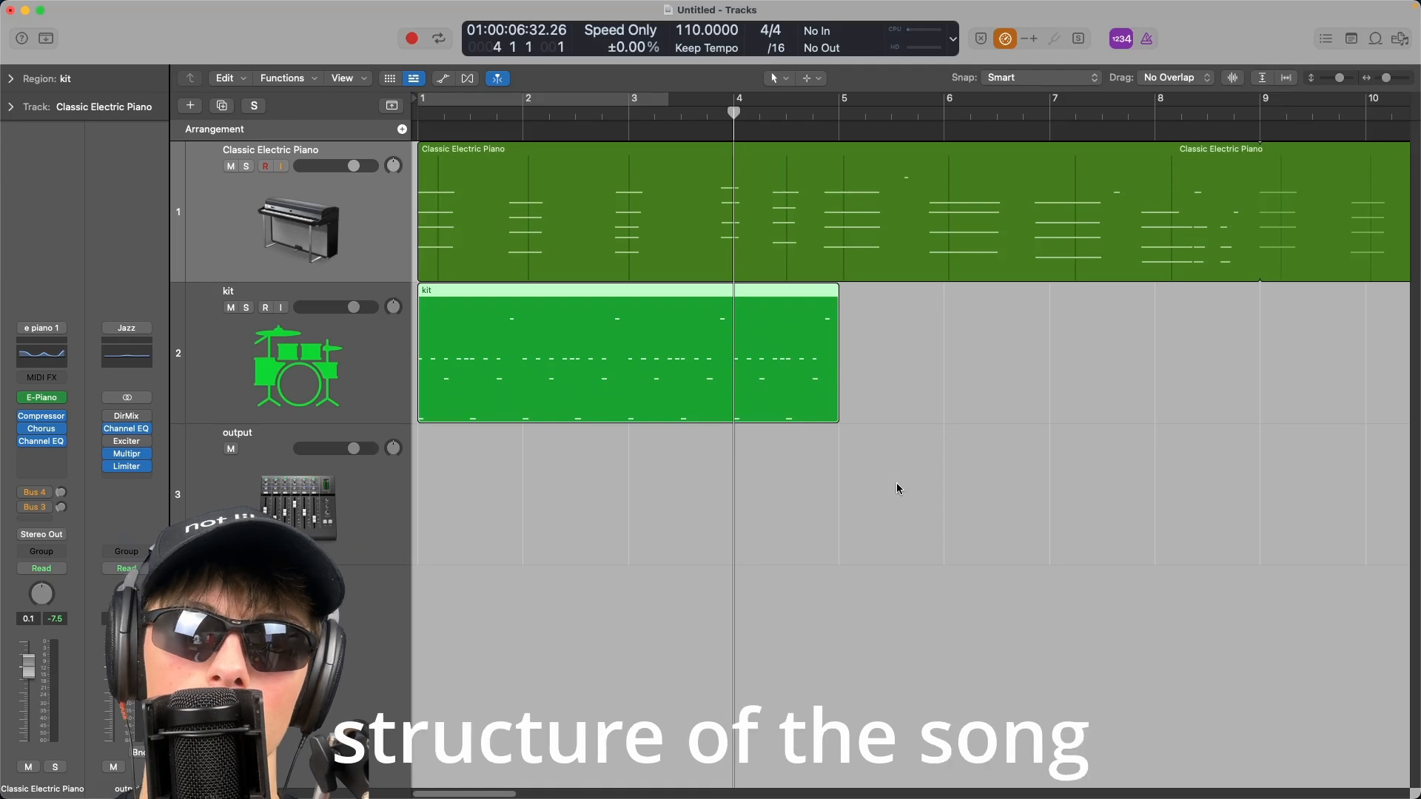
double_click(633, 322)
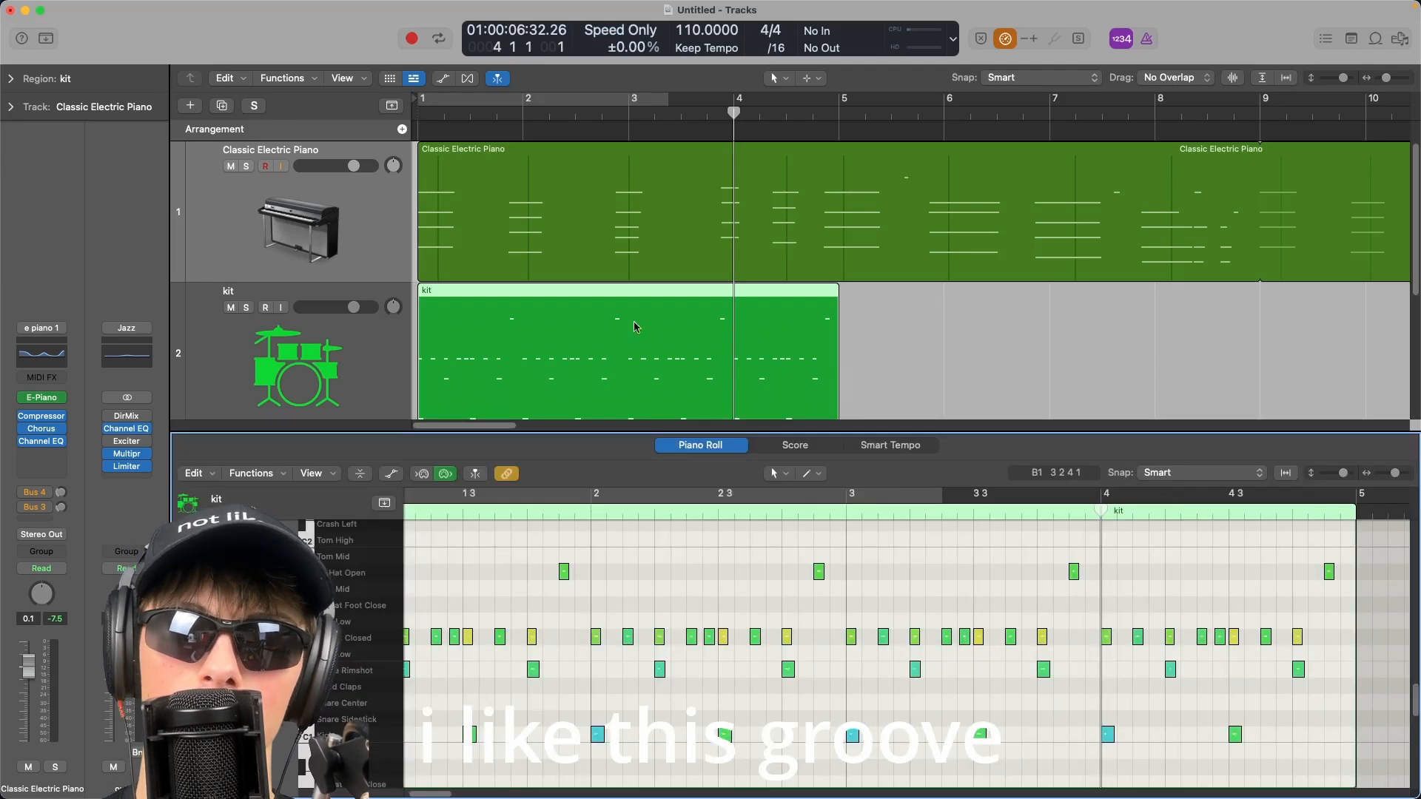
scroll(1110, 644, "right", 3)
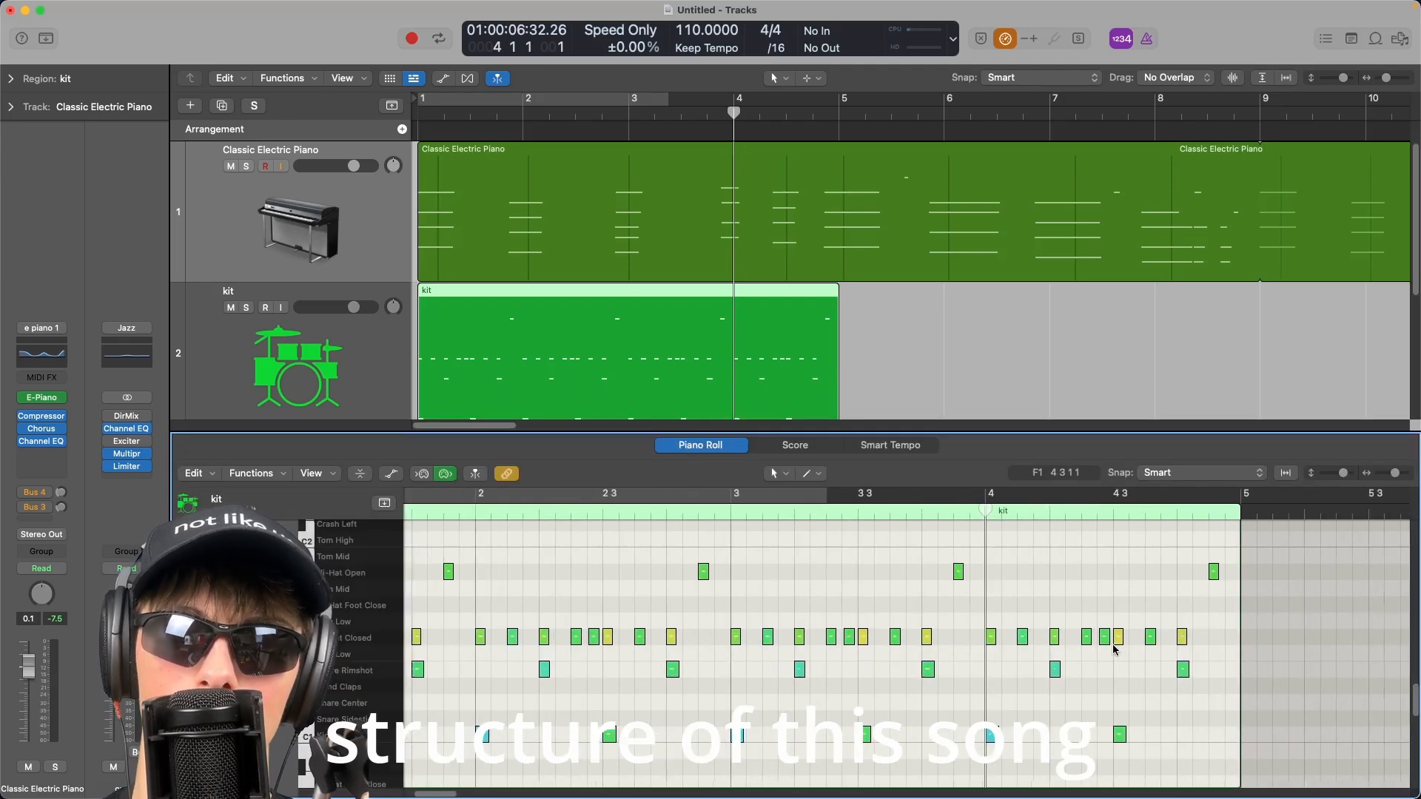
scroll(1064, 567, "up", 3)
scroll(1064, 573, "up", 2)
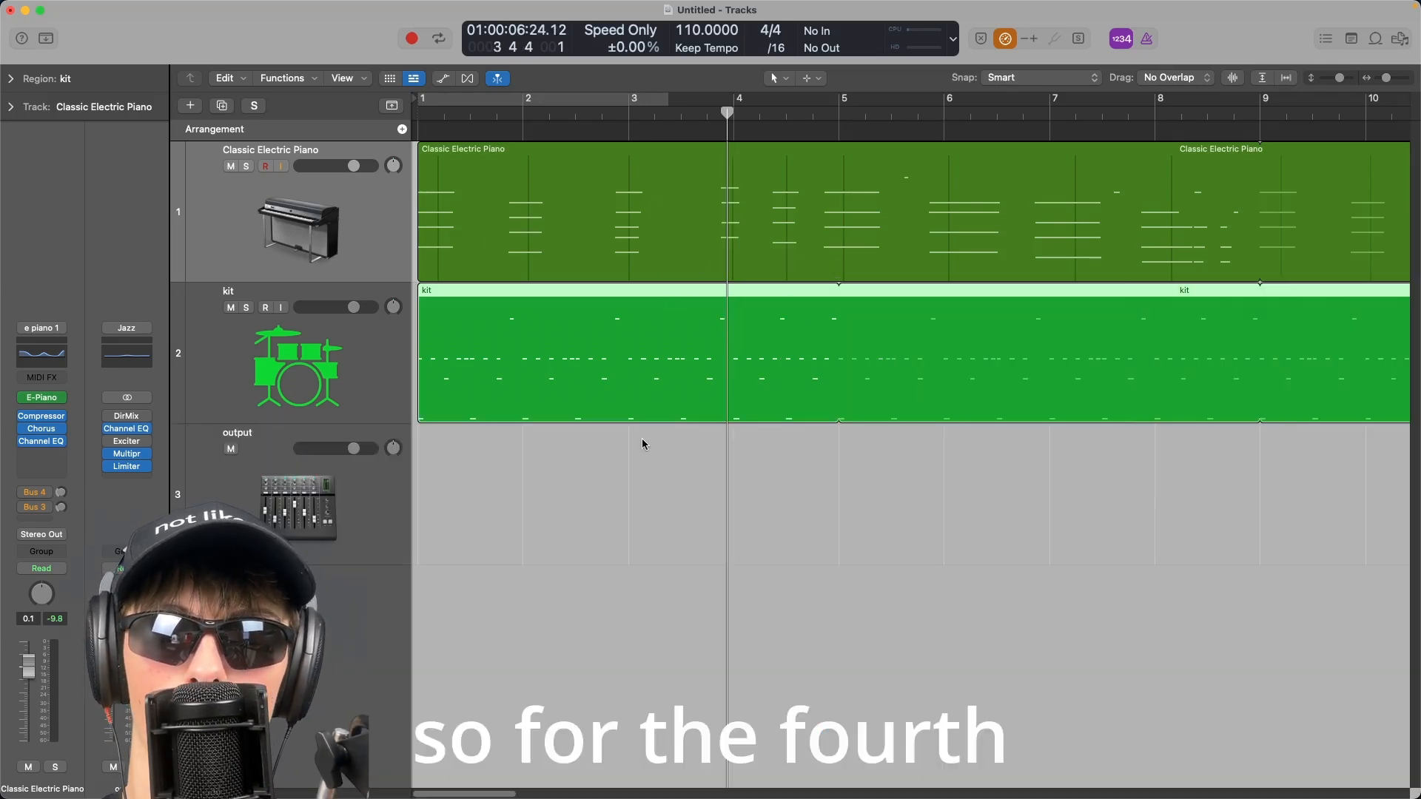
Play back the kit pattern from bar 4 and stop it.
left_click(641, 444)
key("space")
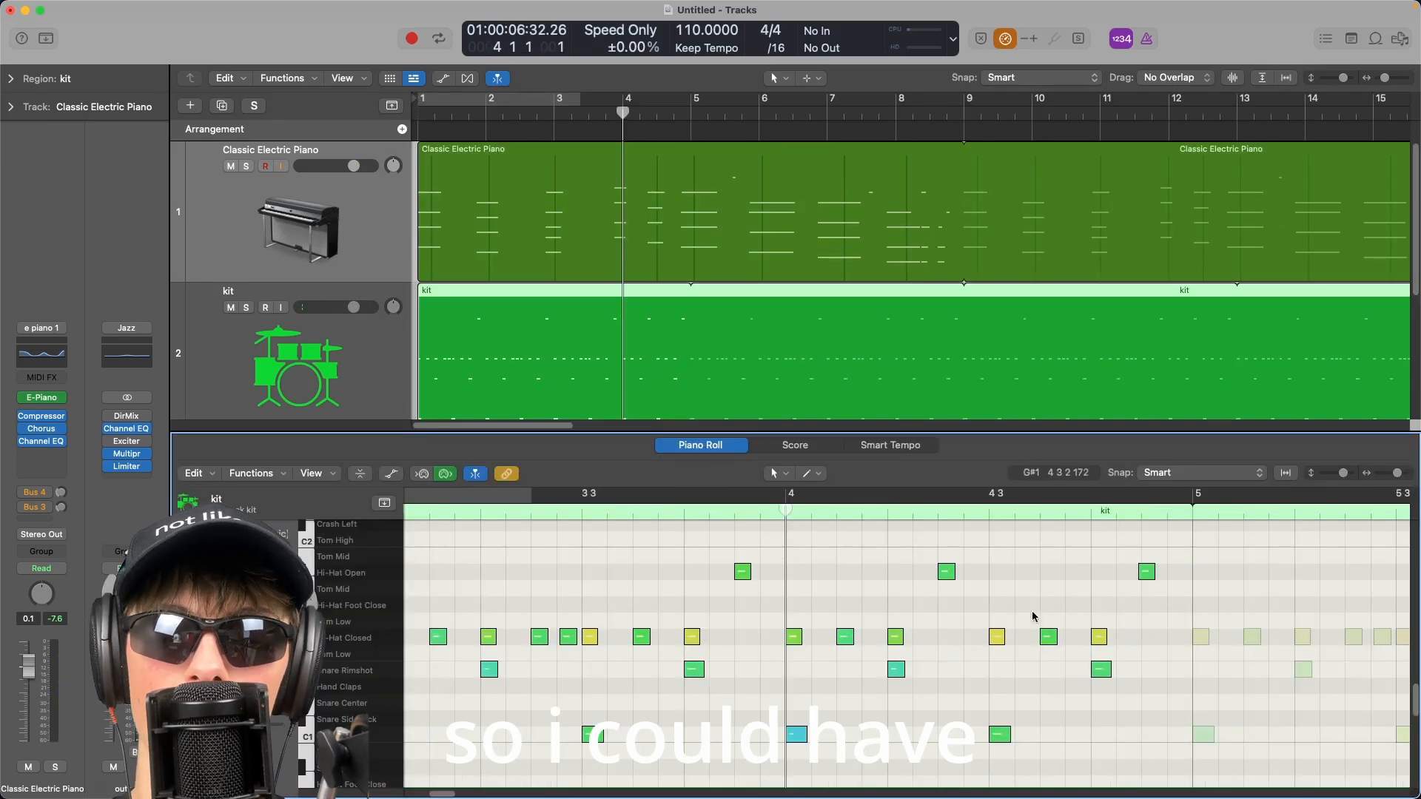
key("space")
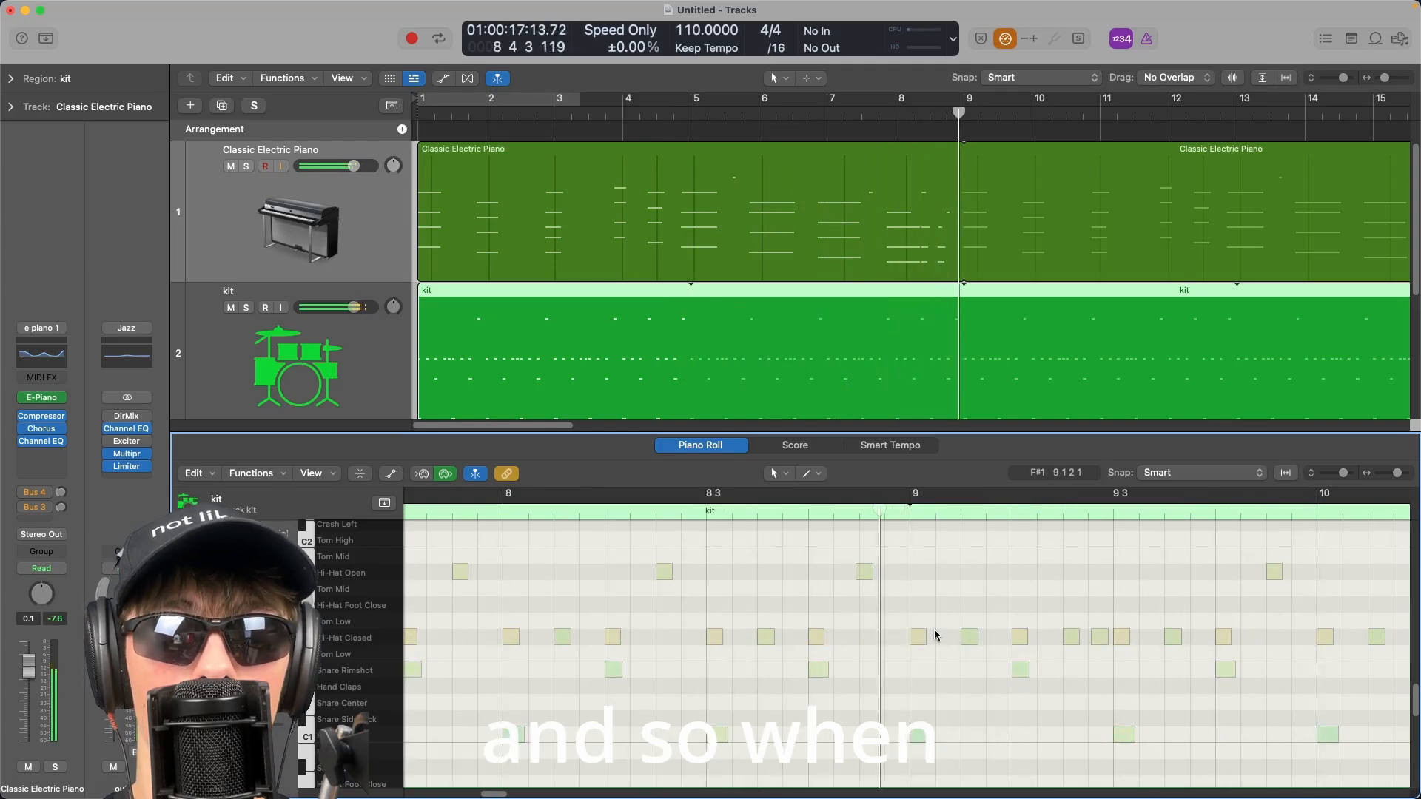
Turn quantization off for the kit region's notes.
key("e")
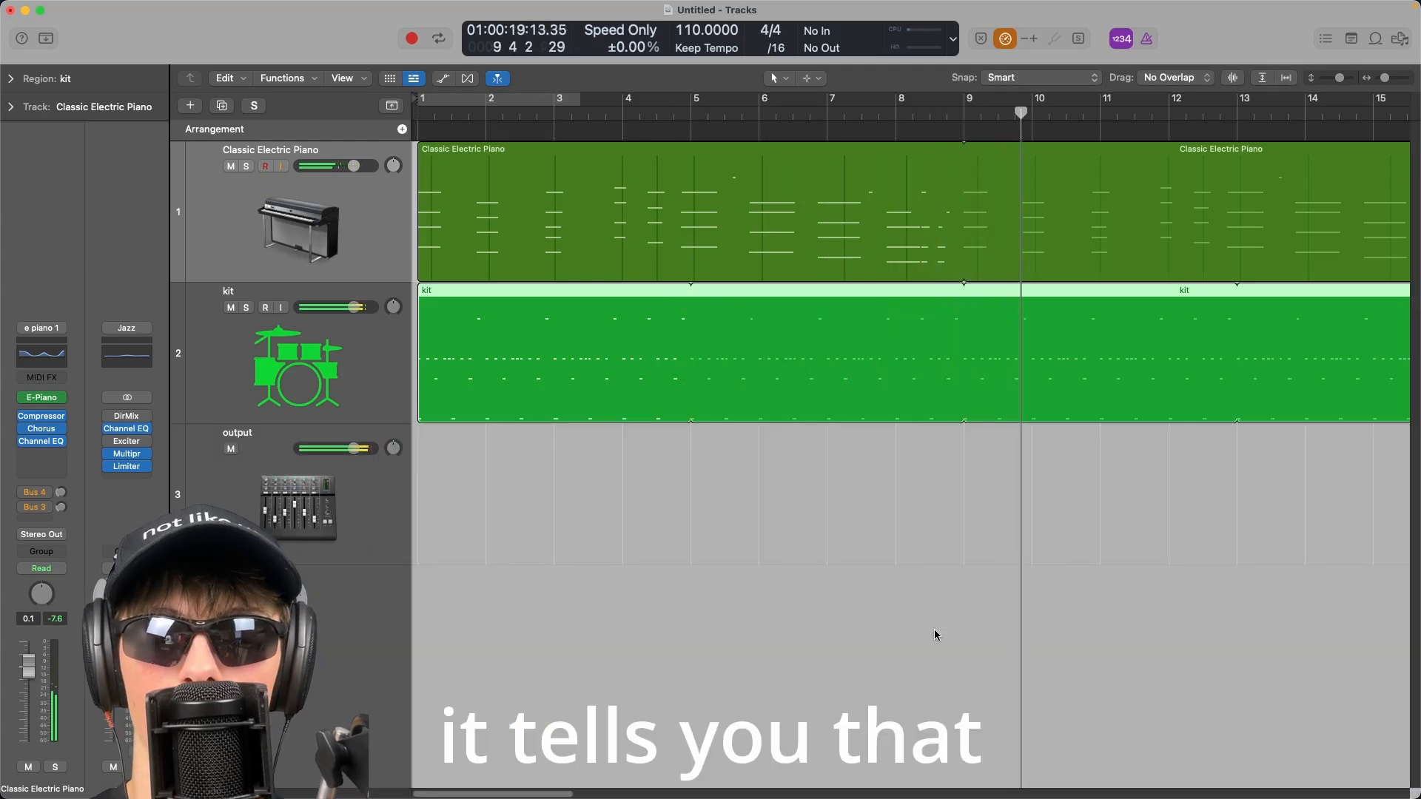
left_click(830, 596)
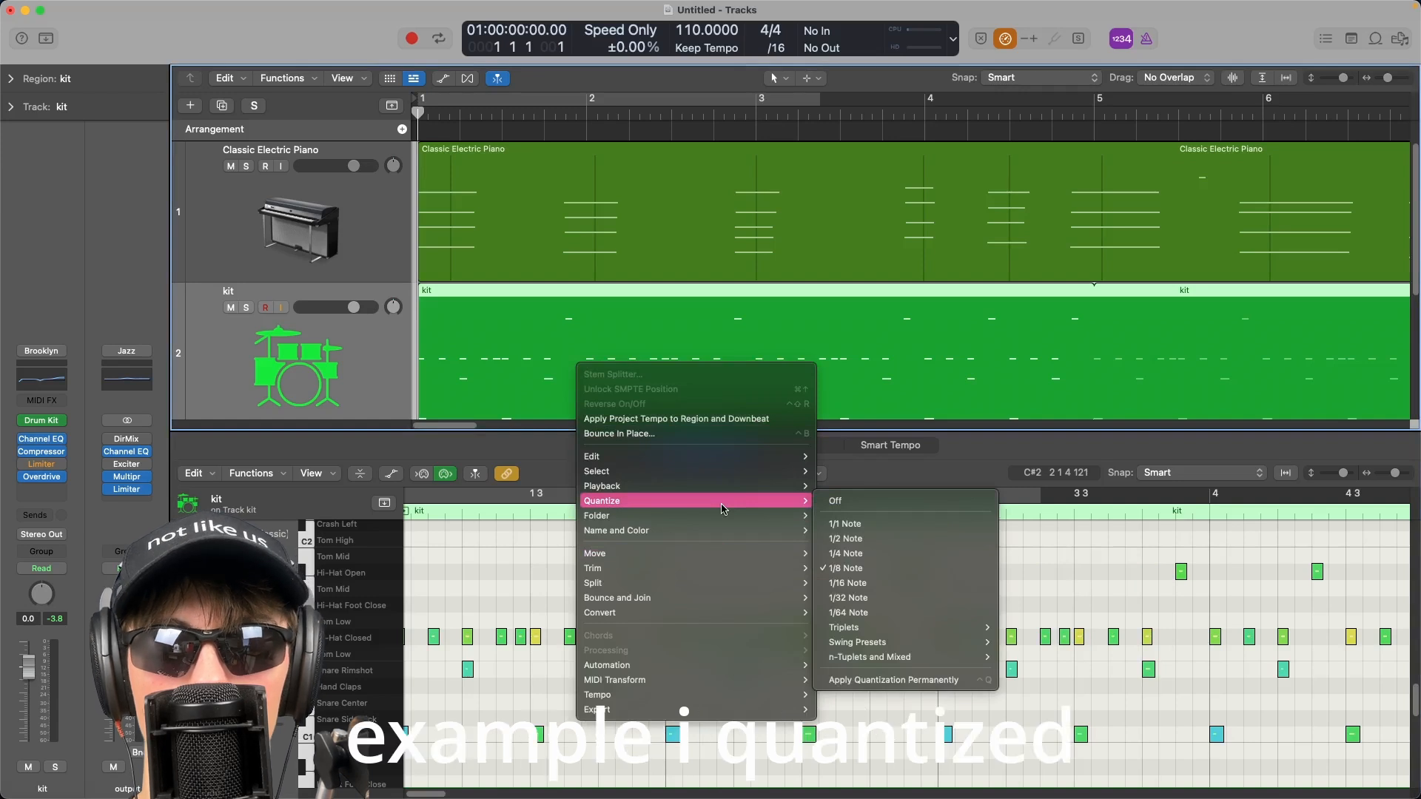
left_click(889, 501)
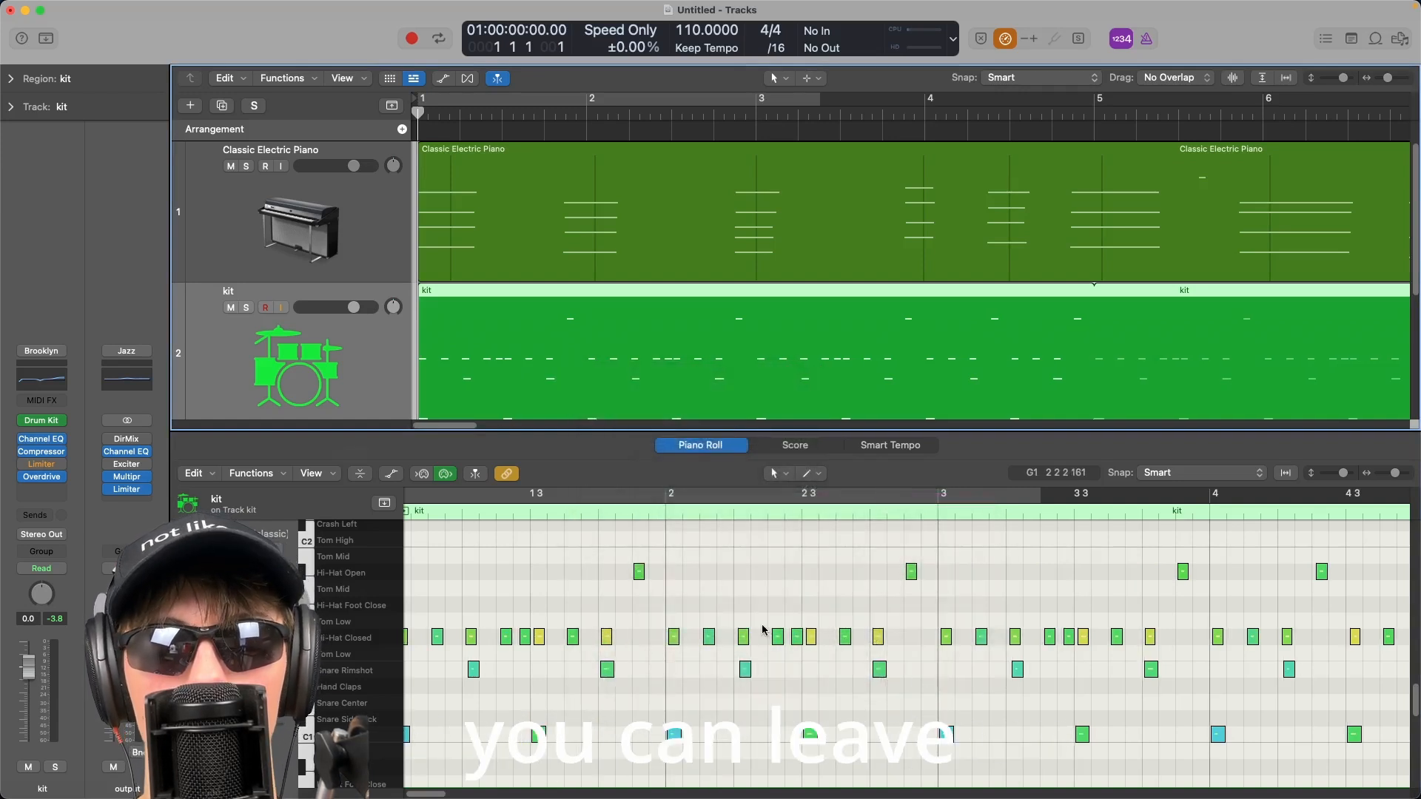
left_click(723, 627)
scroll(723, 627, "down", 1)
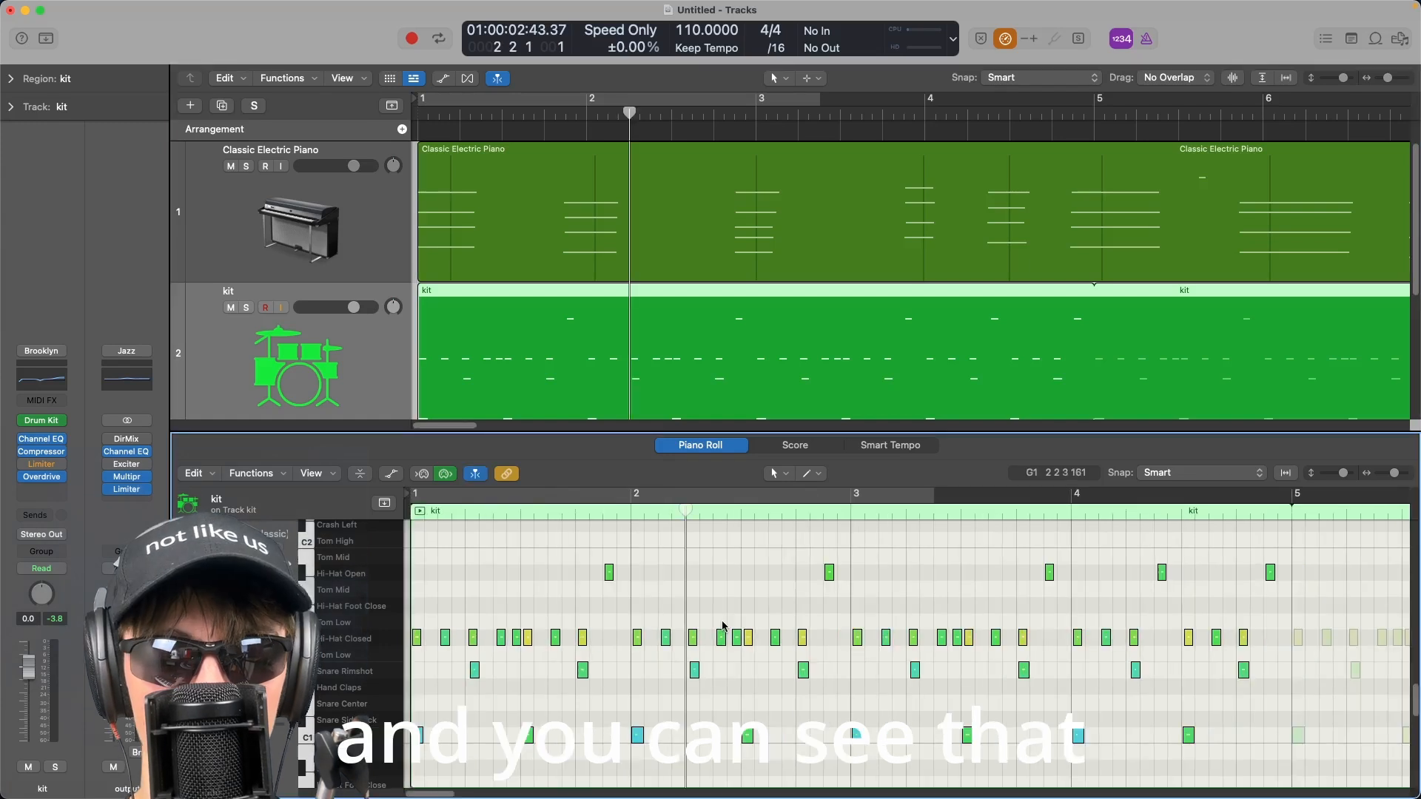
Nudge the hi-hat and snare notes at bar 2 beat 2 back onto the beat, and shift the hi-hat before them slightly earlier.
scroll(708, 638, "up", 6)
scroll(707, 638, "left", 3)
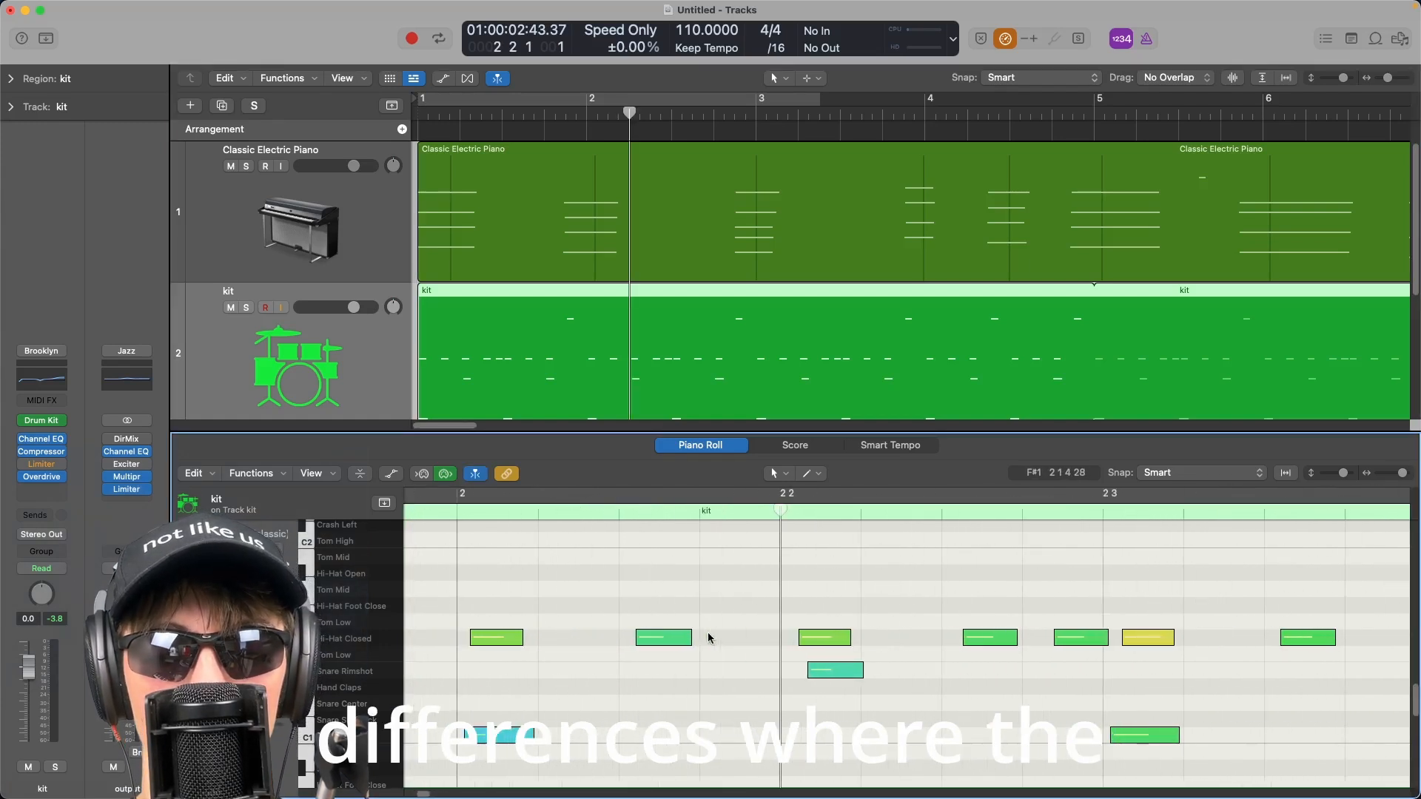
scroll(707, 638, "up", 4)
scroll(707, 638, "down", 4)
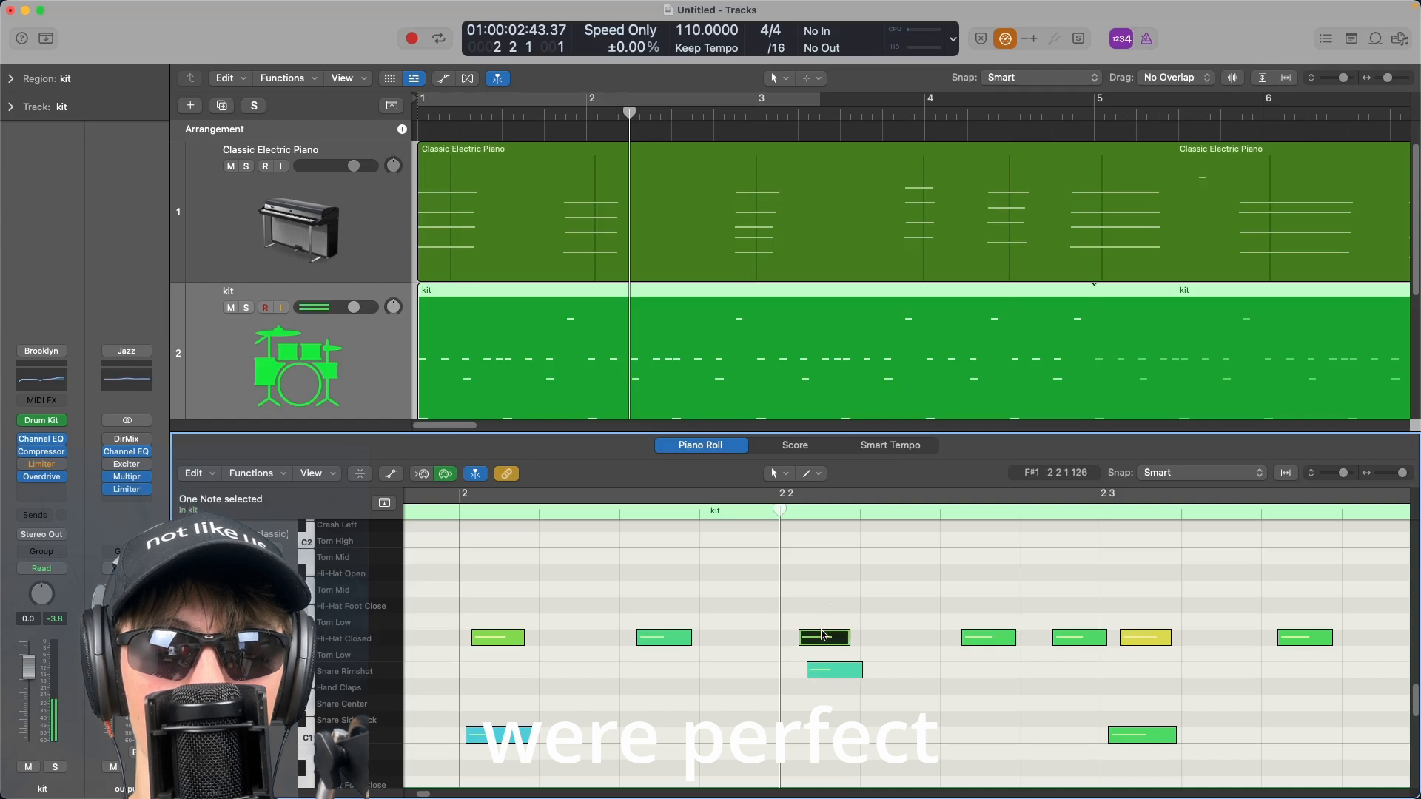
left_click_drag(824, 636, 804, 636)
left_click_drag(832, 670, 805, 670)
left_click(660, 637)
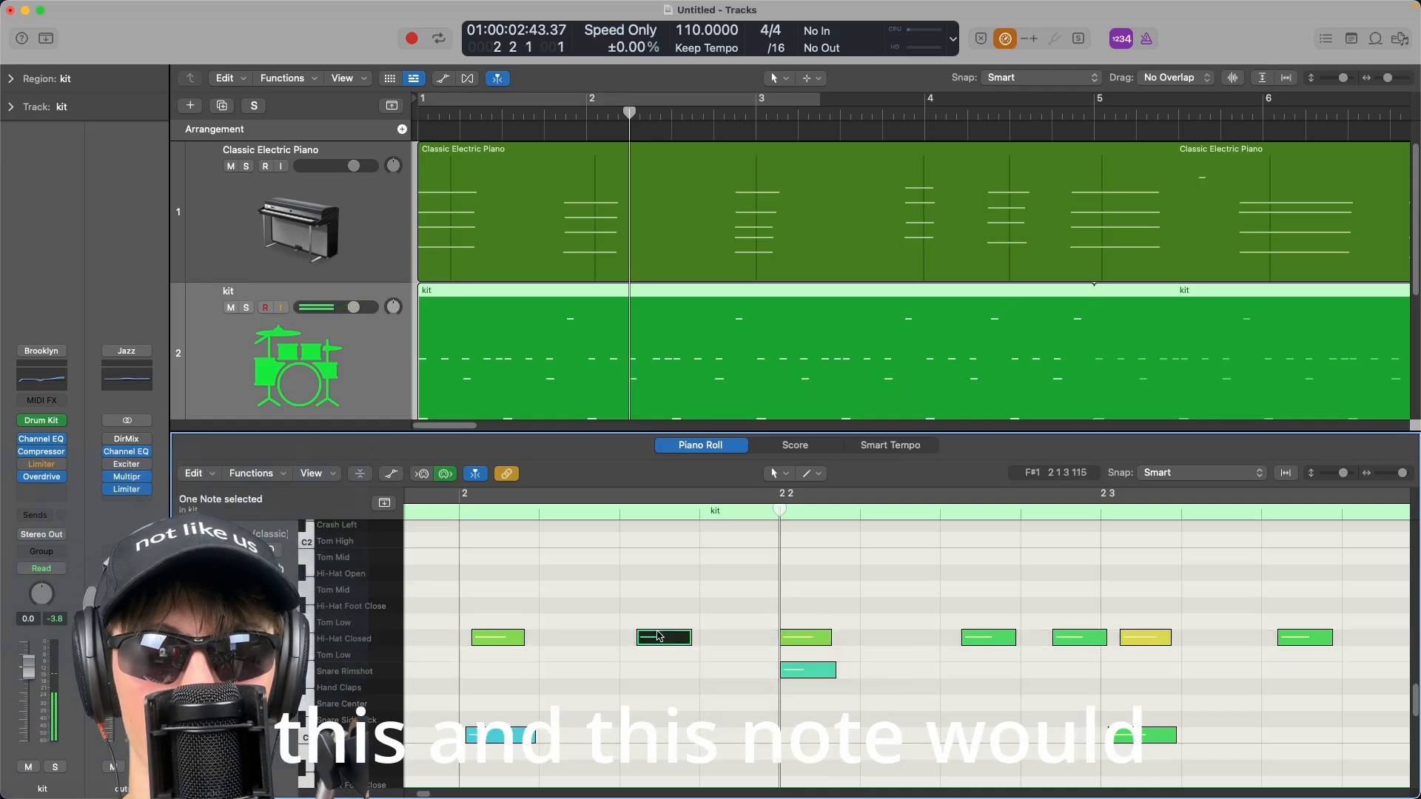
left_click_drag(653, 644, 637, 644)
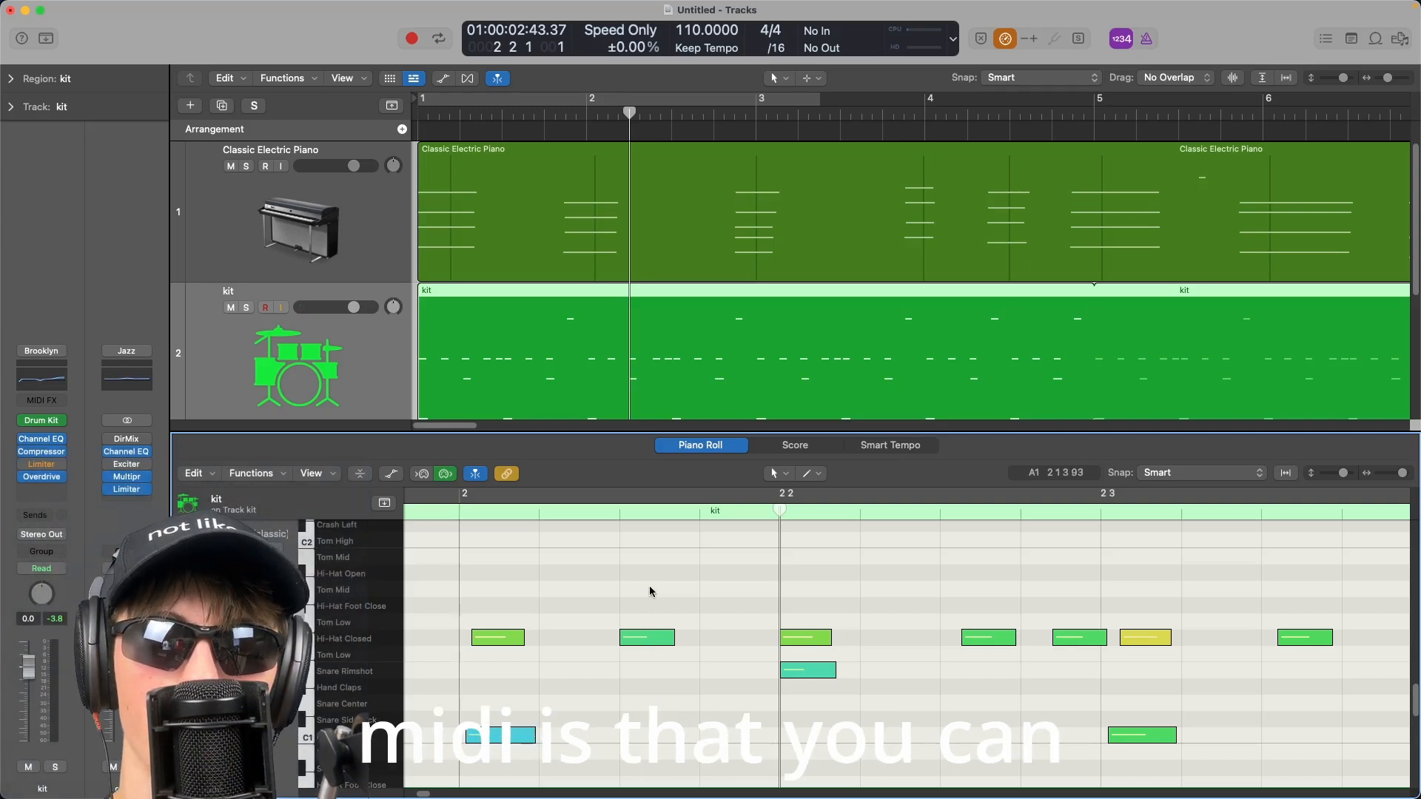
Scroll back through the kit region's notes in the Piano Roll toward the start of the region.
scroll(651, 592, "left", 4)
scroll(751, 603, "left", 2)
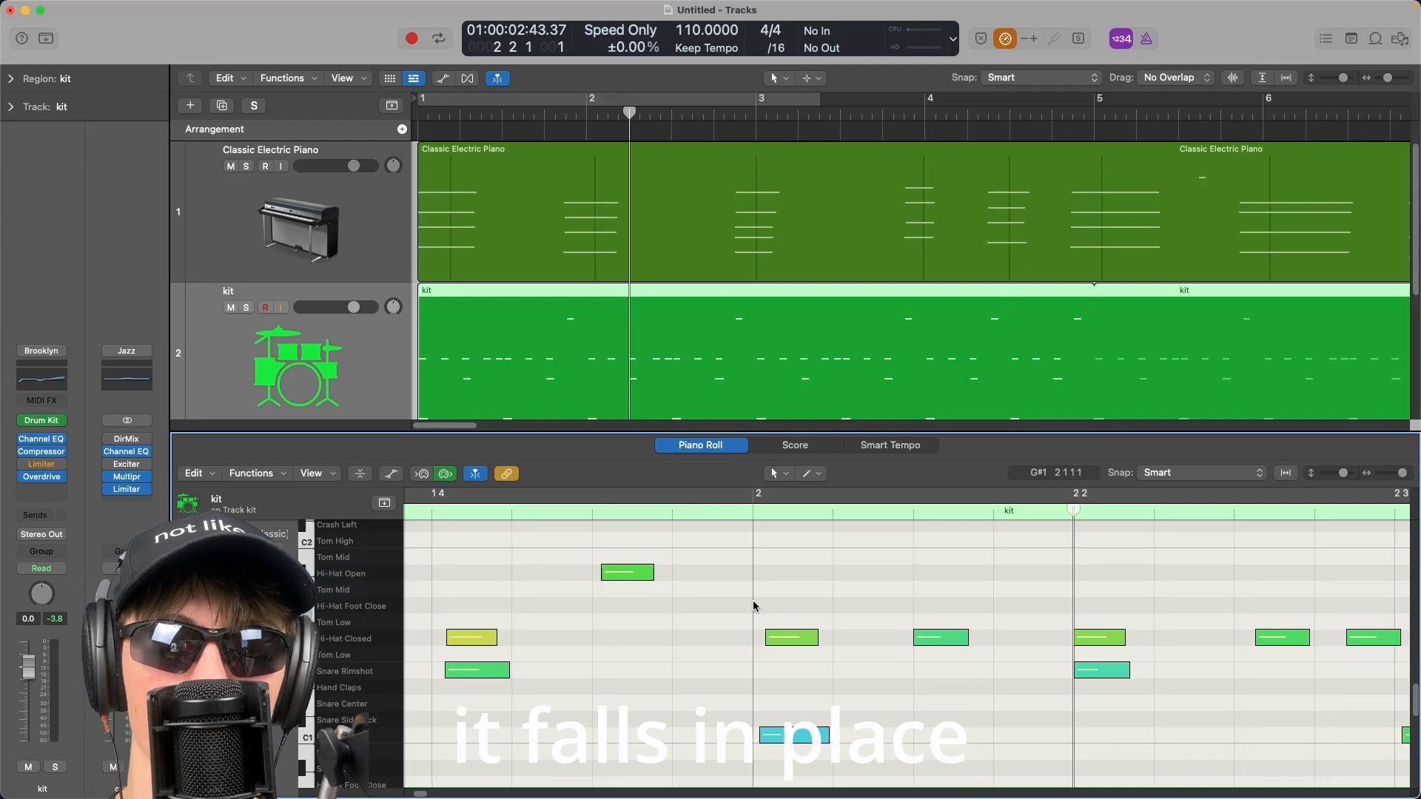
scroll(754, 607, "left", 5)
scroll(753, 604, "down", 4)
scroll(753, 604, "up", 1)
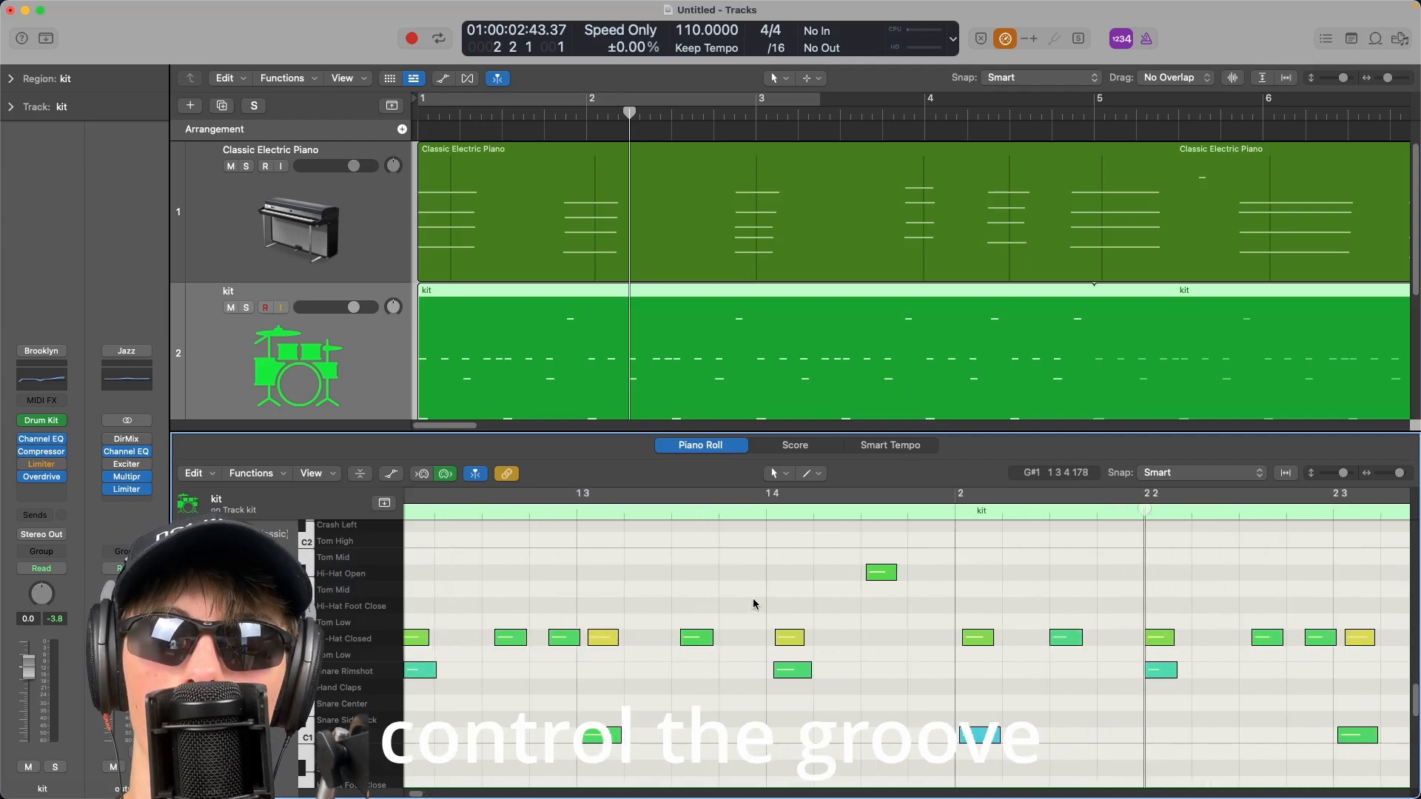
scroll(753, 603, "left", 3)
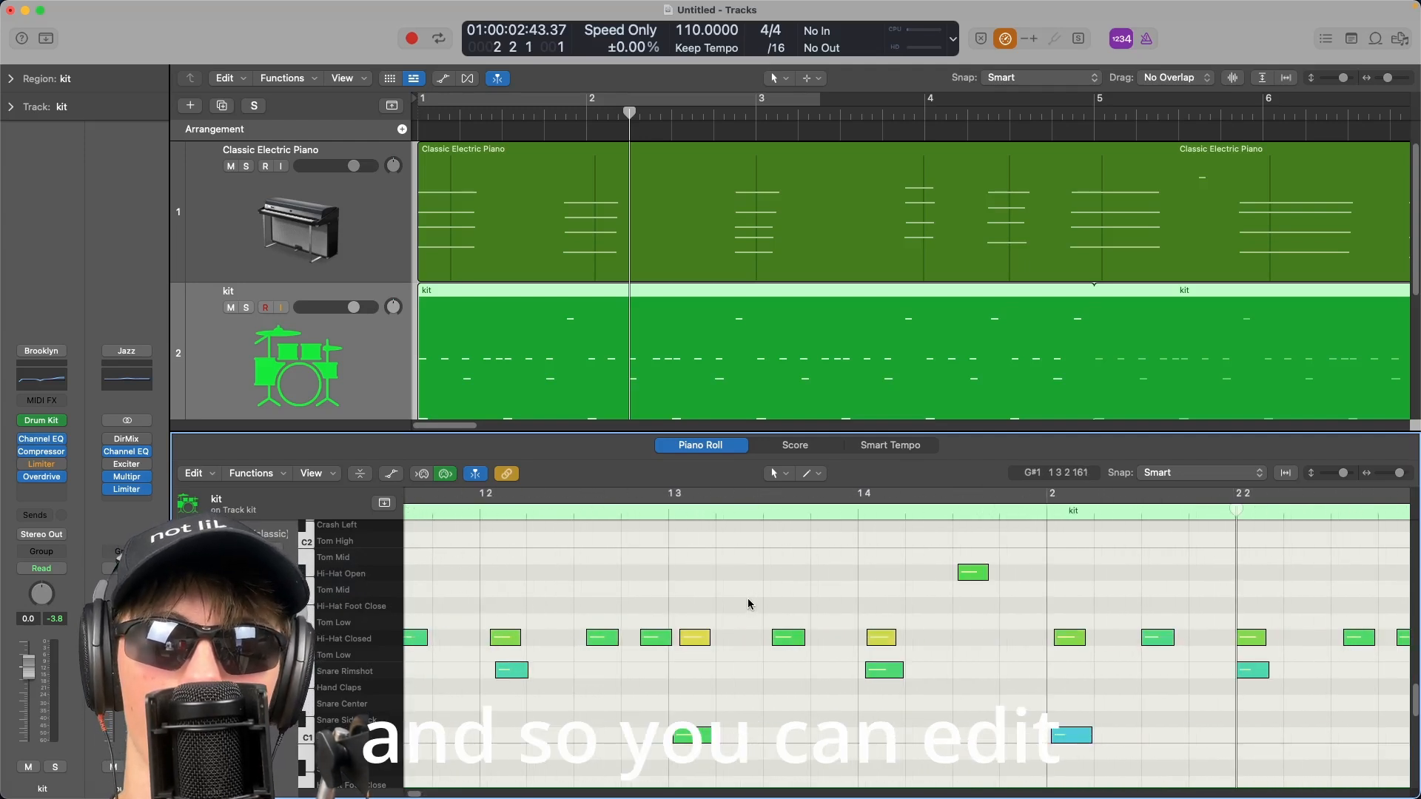
scroll(748, 603, "left", 4)
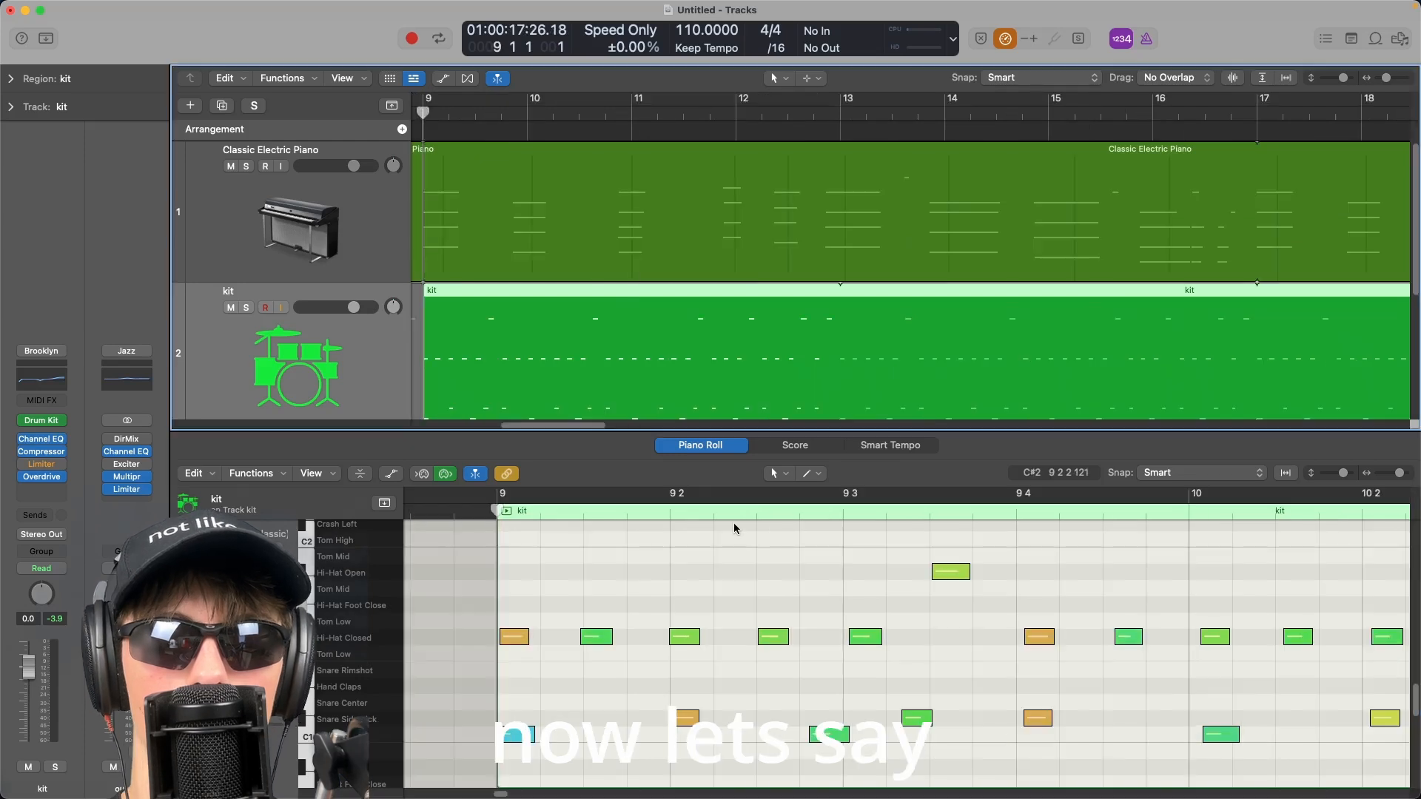
Play back bar 9 of the kit pattern, select the kick near beat 3 and set the playhead just before it.
key("space")
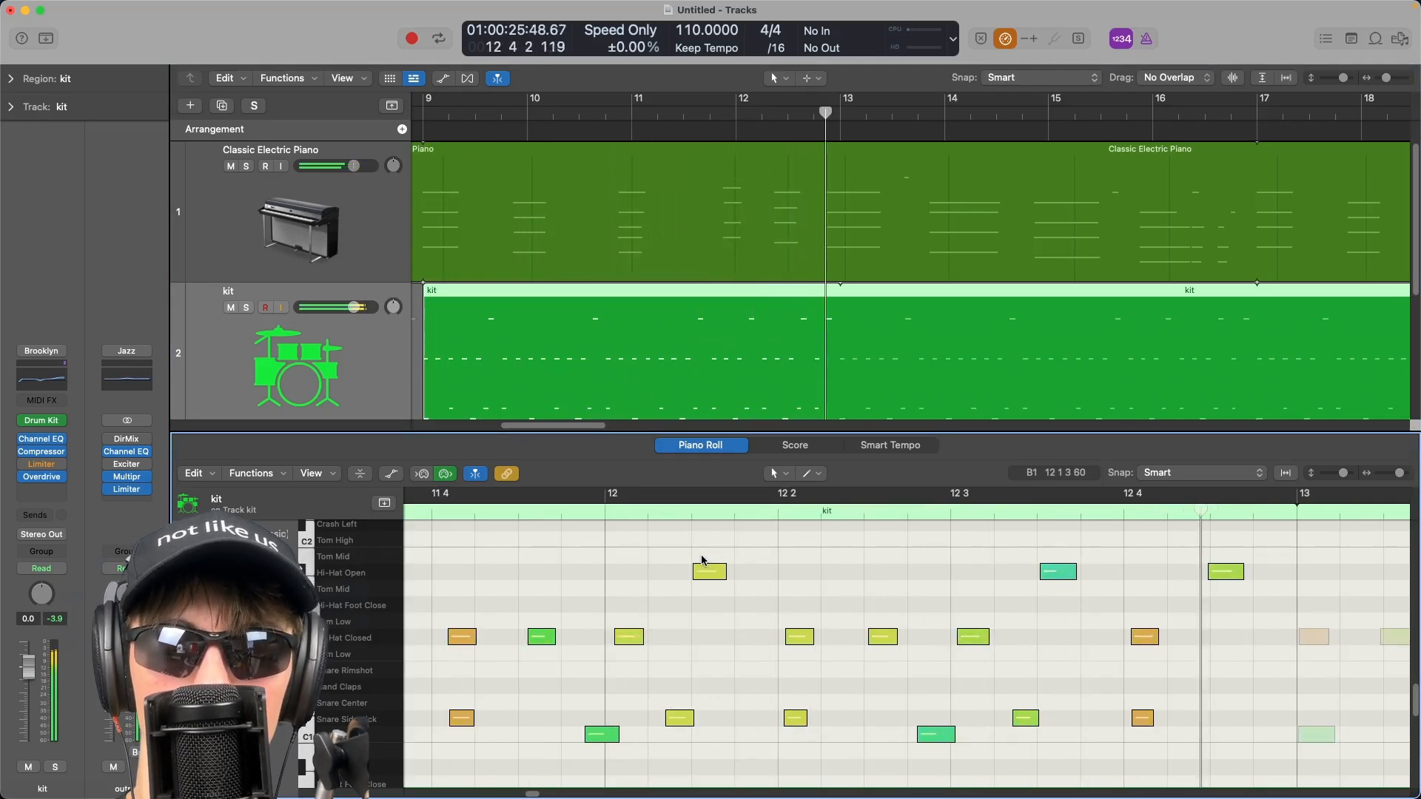
left_click(776, 515)
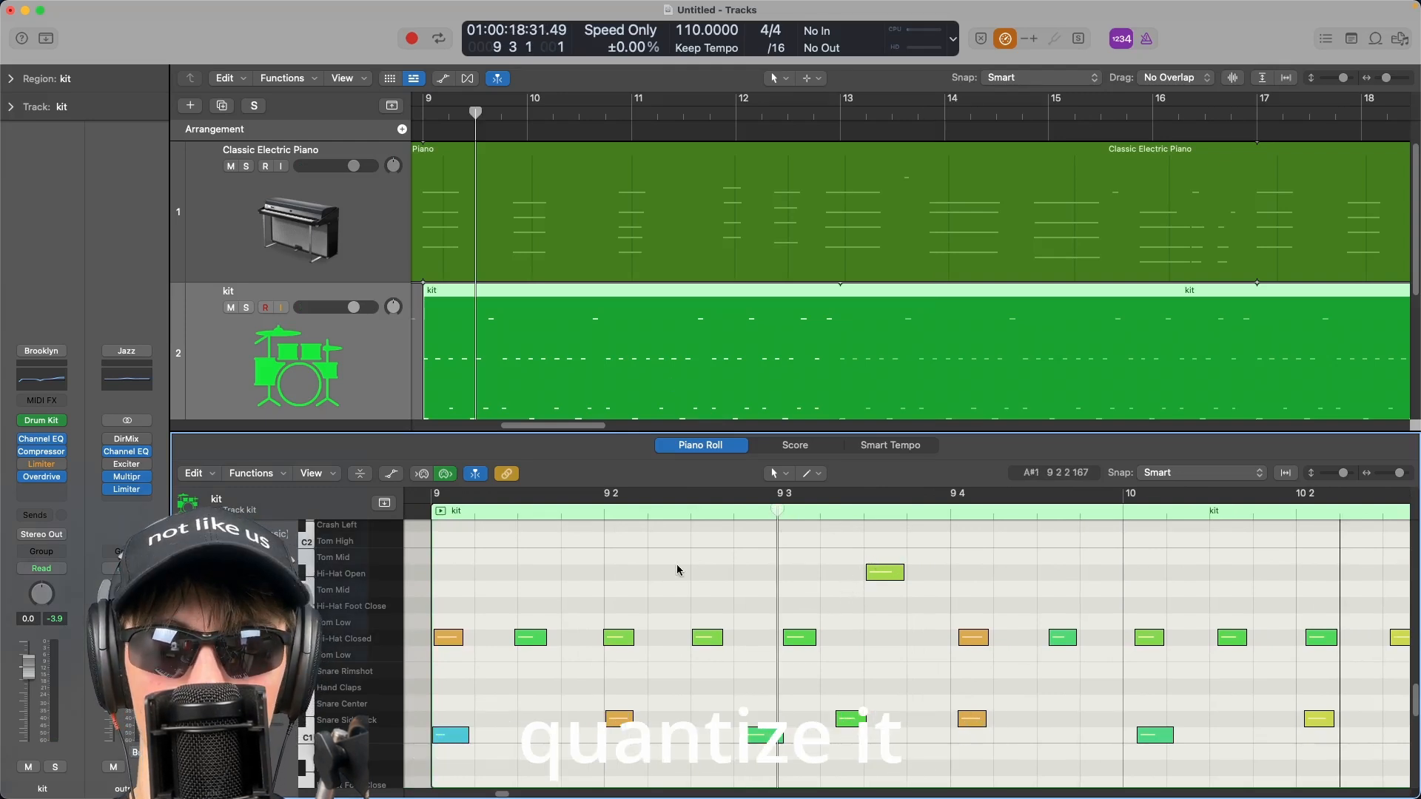
key("comma")
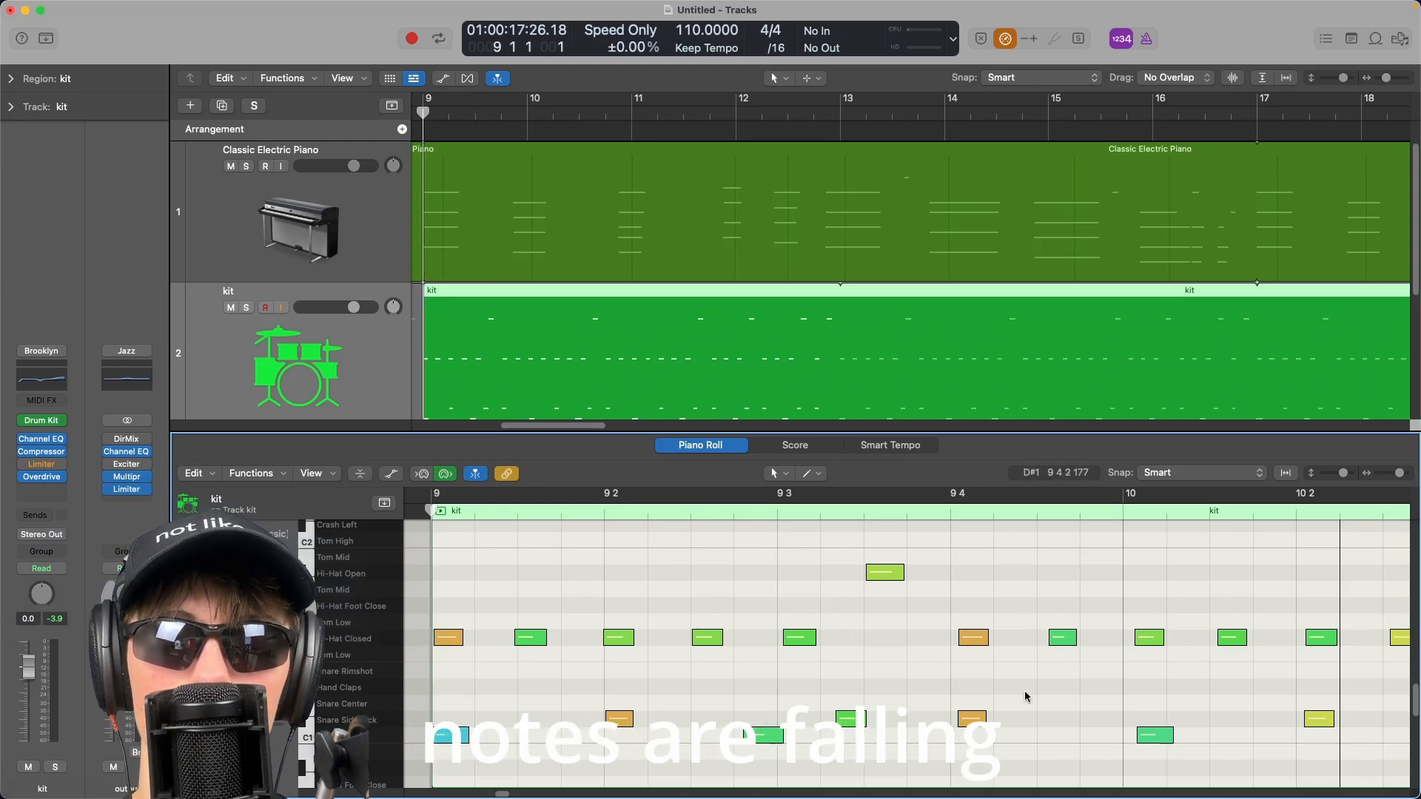
key("space")
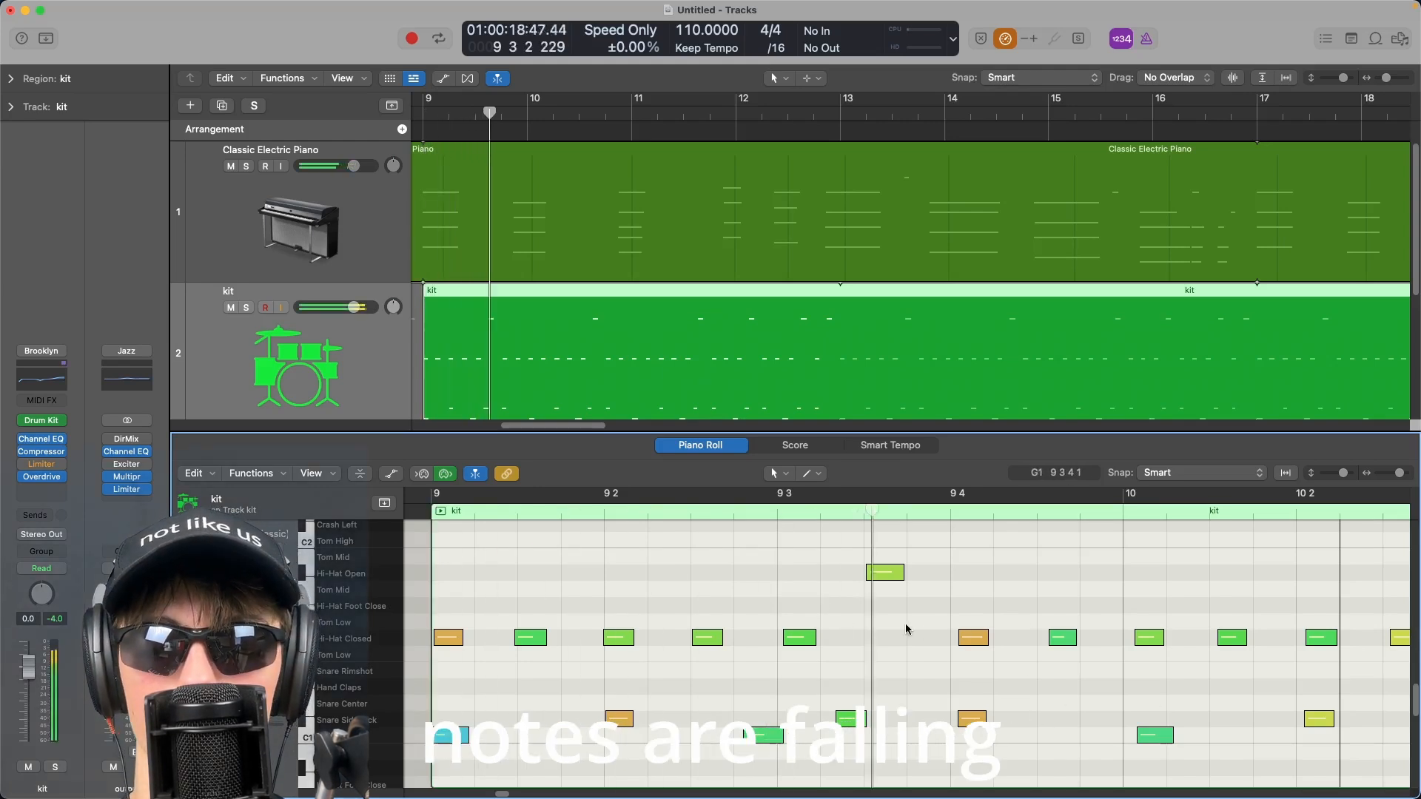
left_click(764, 736)
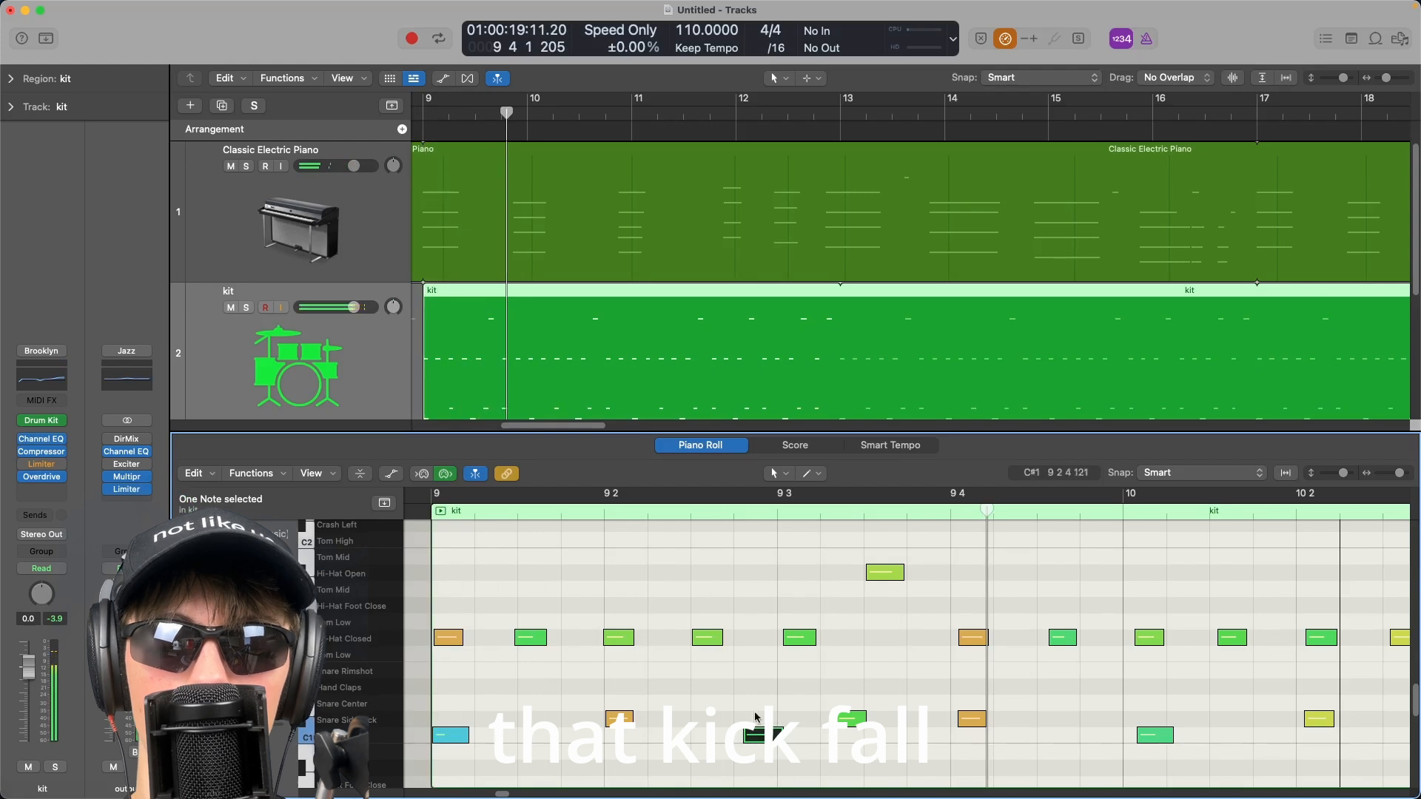
left_click(613, 532)
left_click_drag(705, 512, 745, 512)
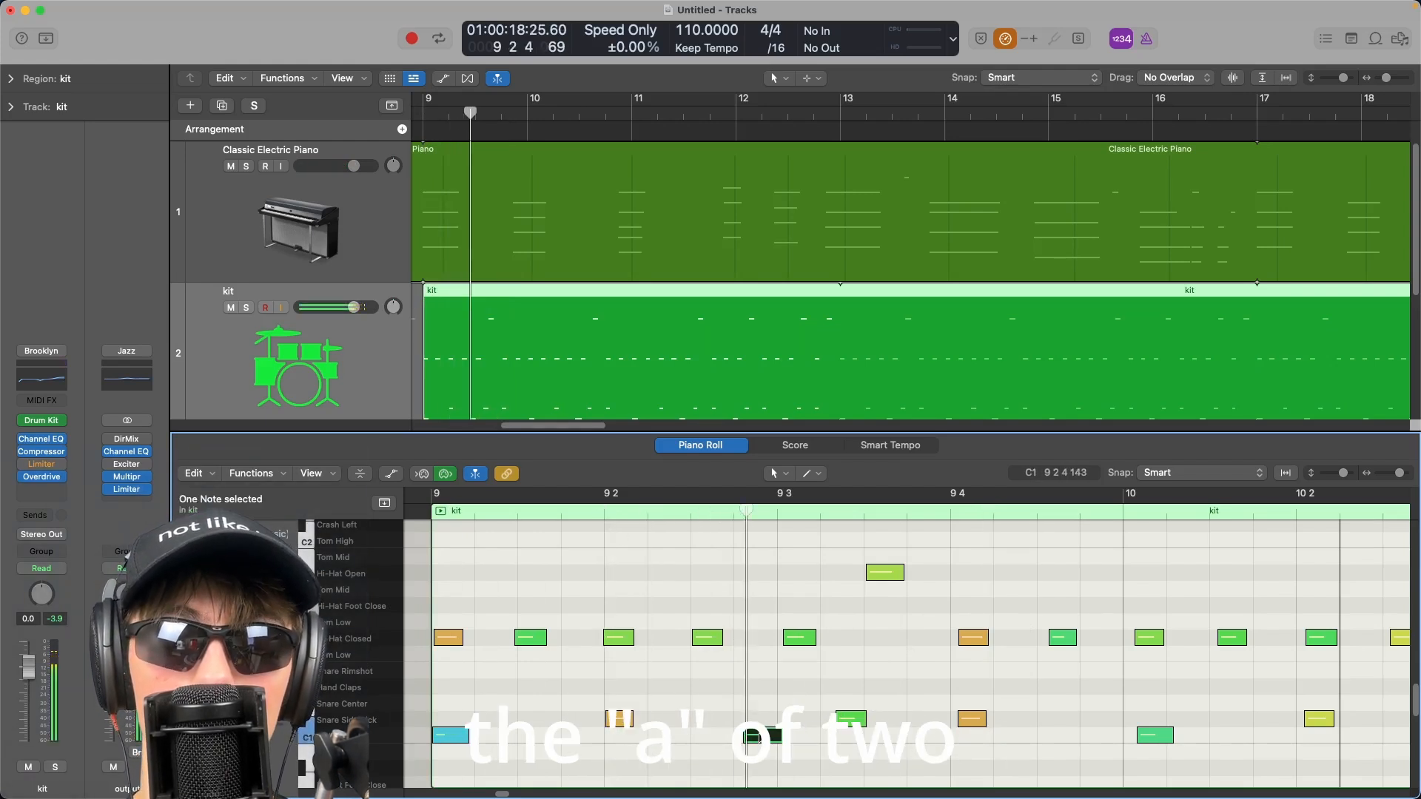
left_click(774, 510)
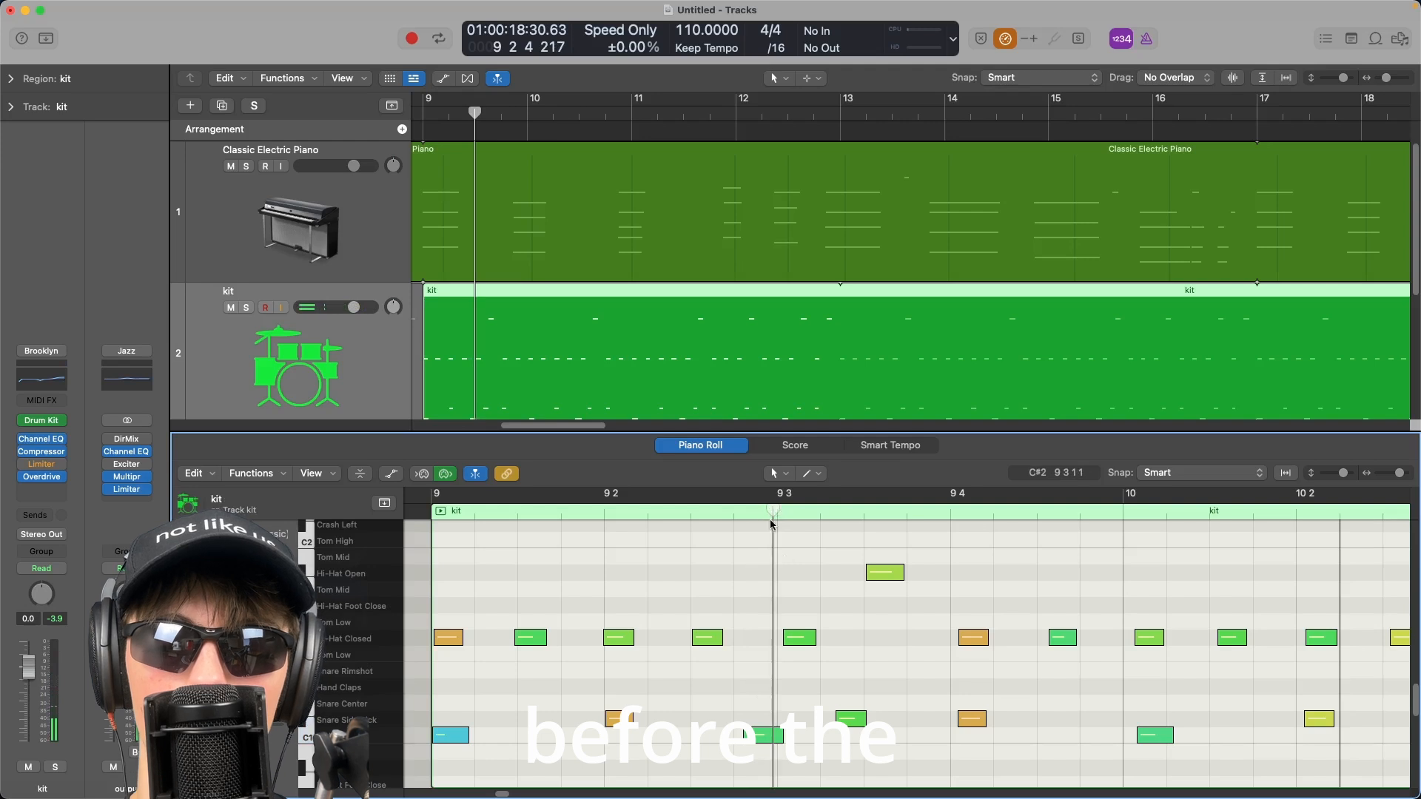
Drag the kick at the start of bar 12 slightly earlier so it lands just ahead of the beat.
scroll(721, 583, "left", 2)
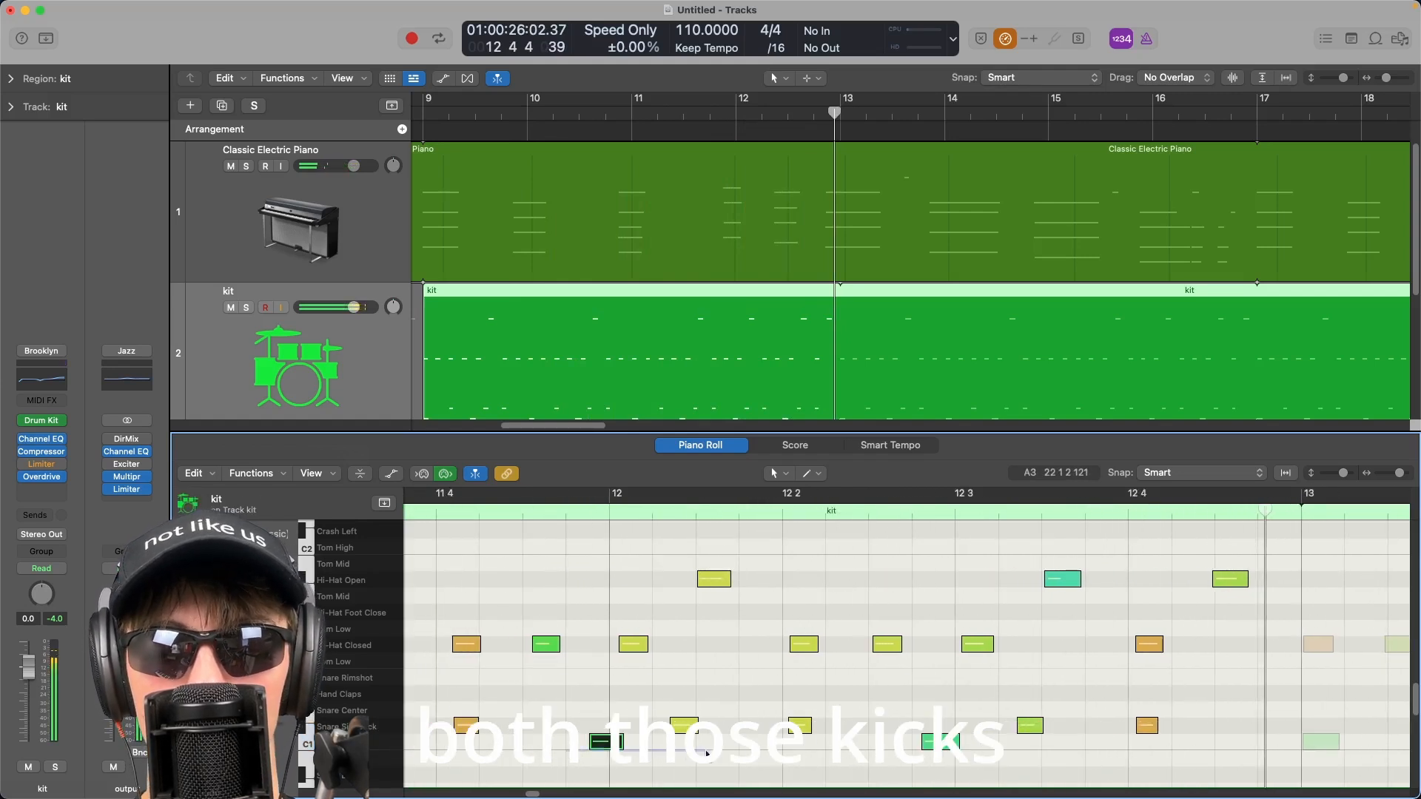
left_click(607, 742)
left_click_drag(607, 741, 585, 741)
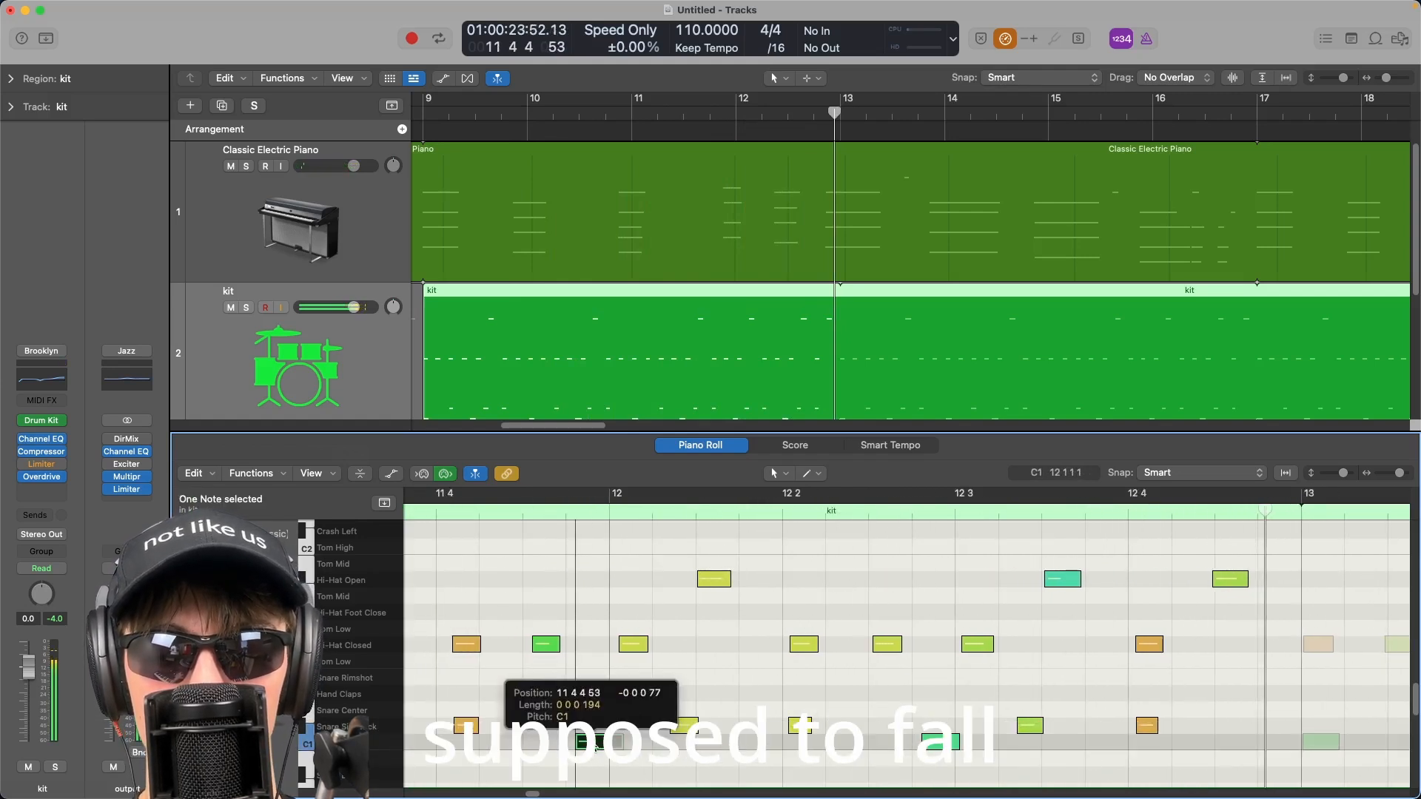
Play back the arrangement with the edited kit groove.
scroll(631, 730, "left", 3)
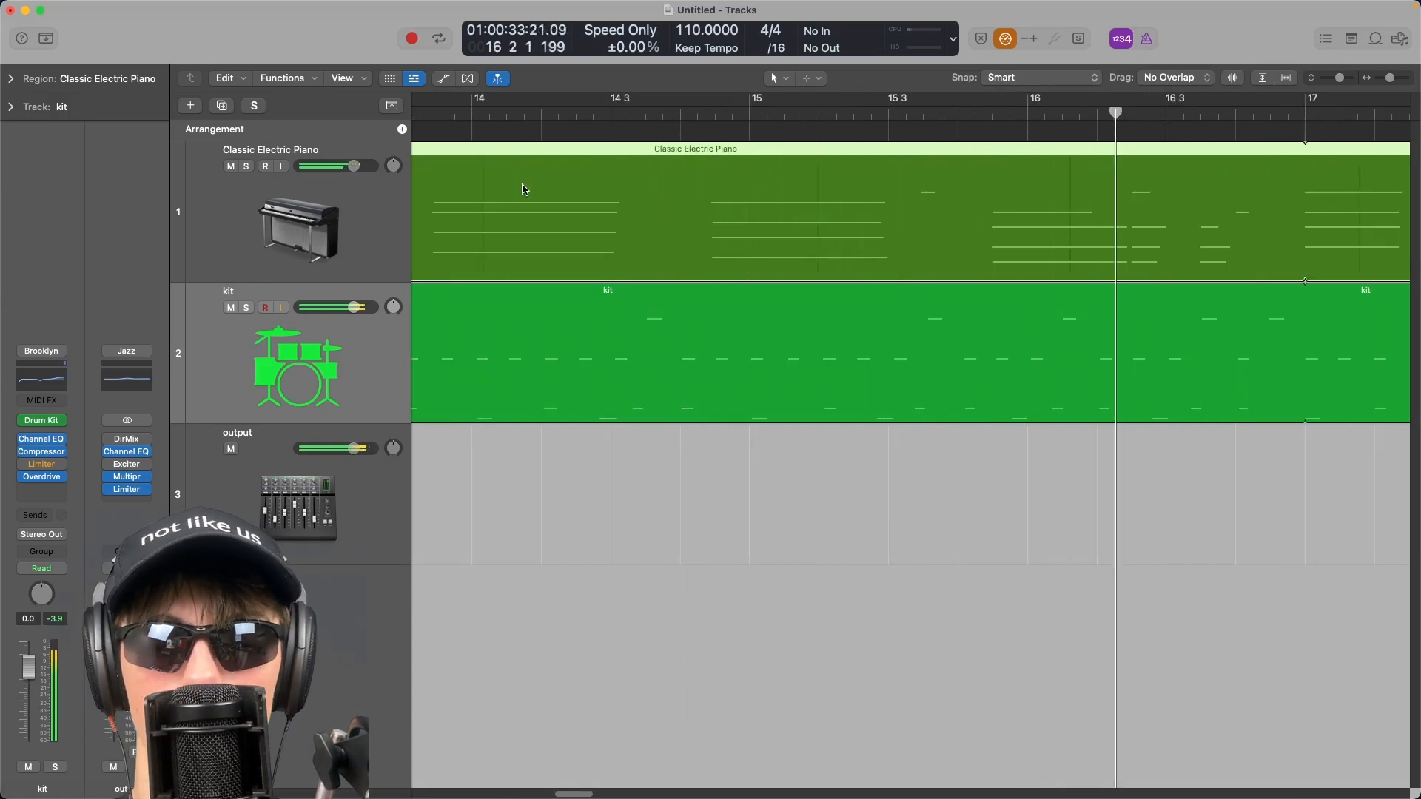
key("space")
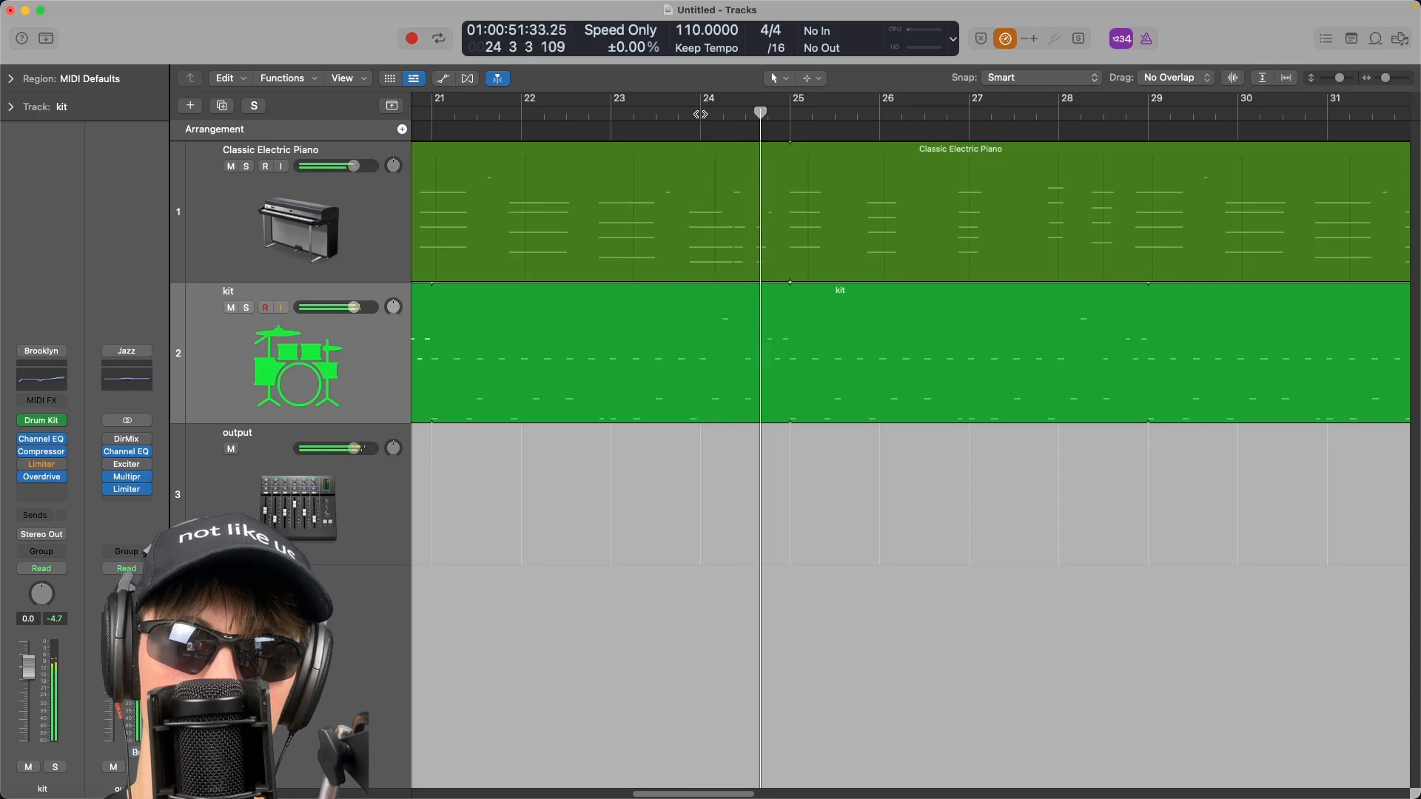
Play back the 3/4 project's piano and kit parts from bar 1, zooming in on the opening bars.
key("c")
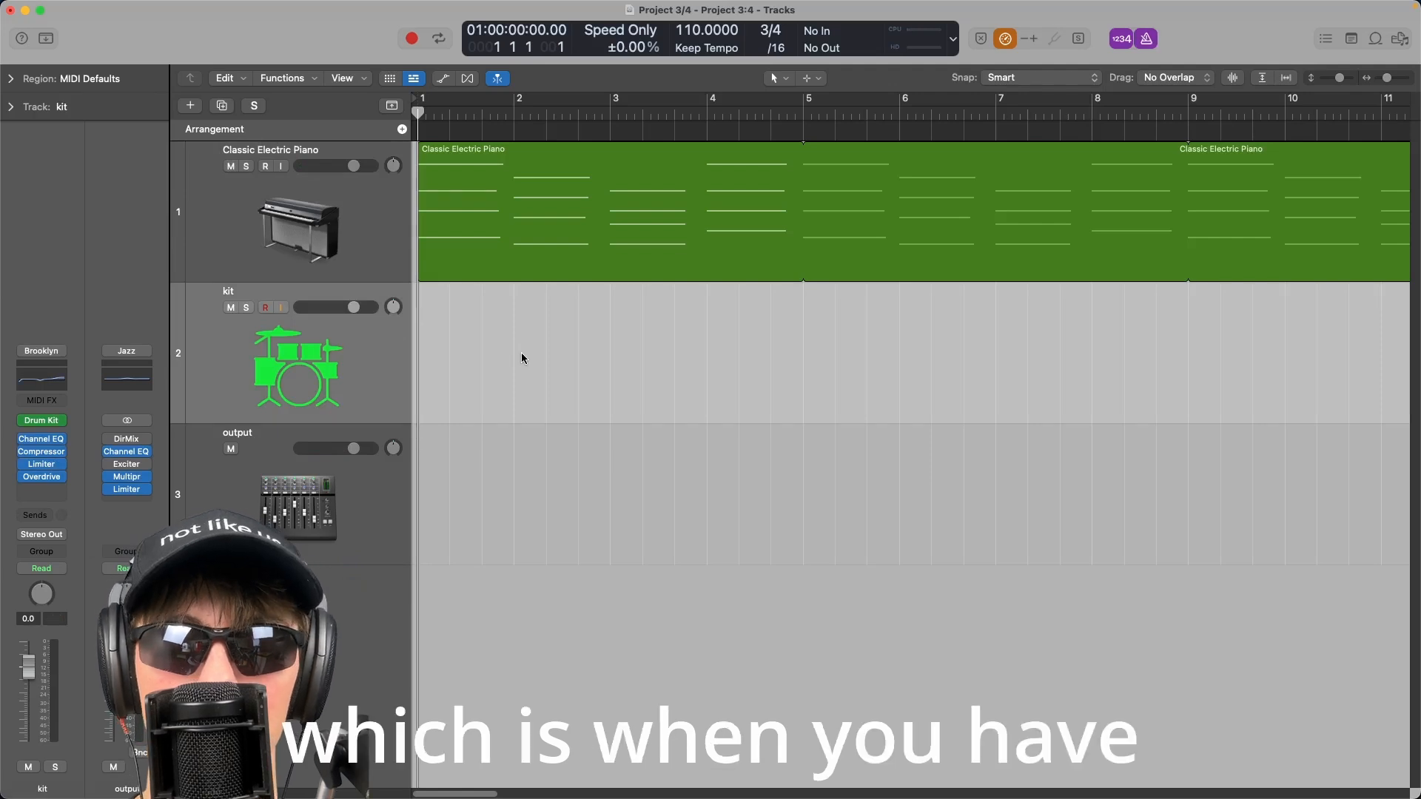
key("k")
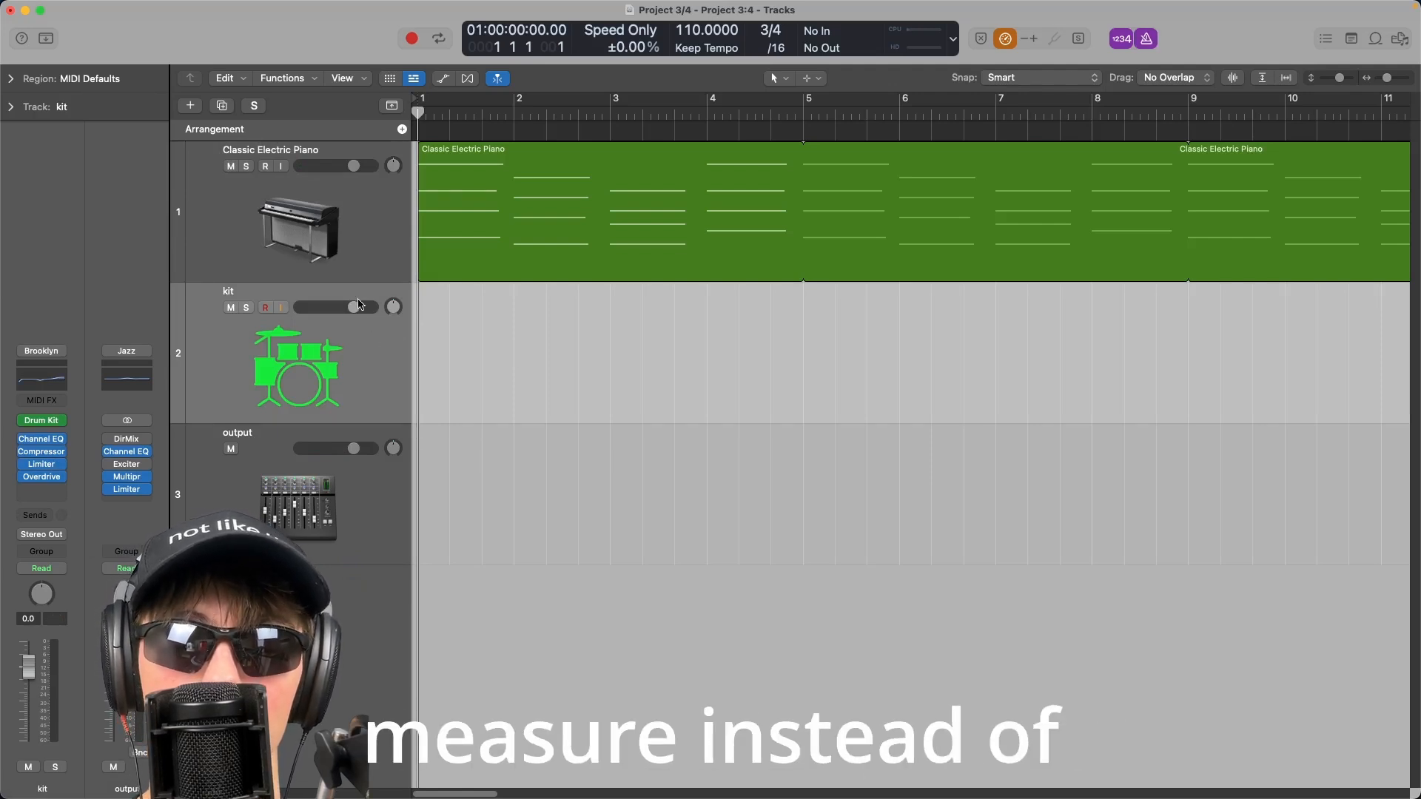
key("space")
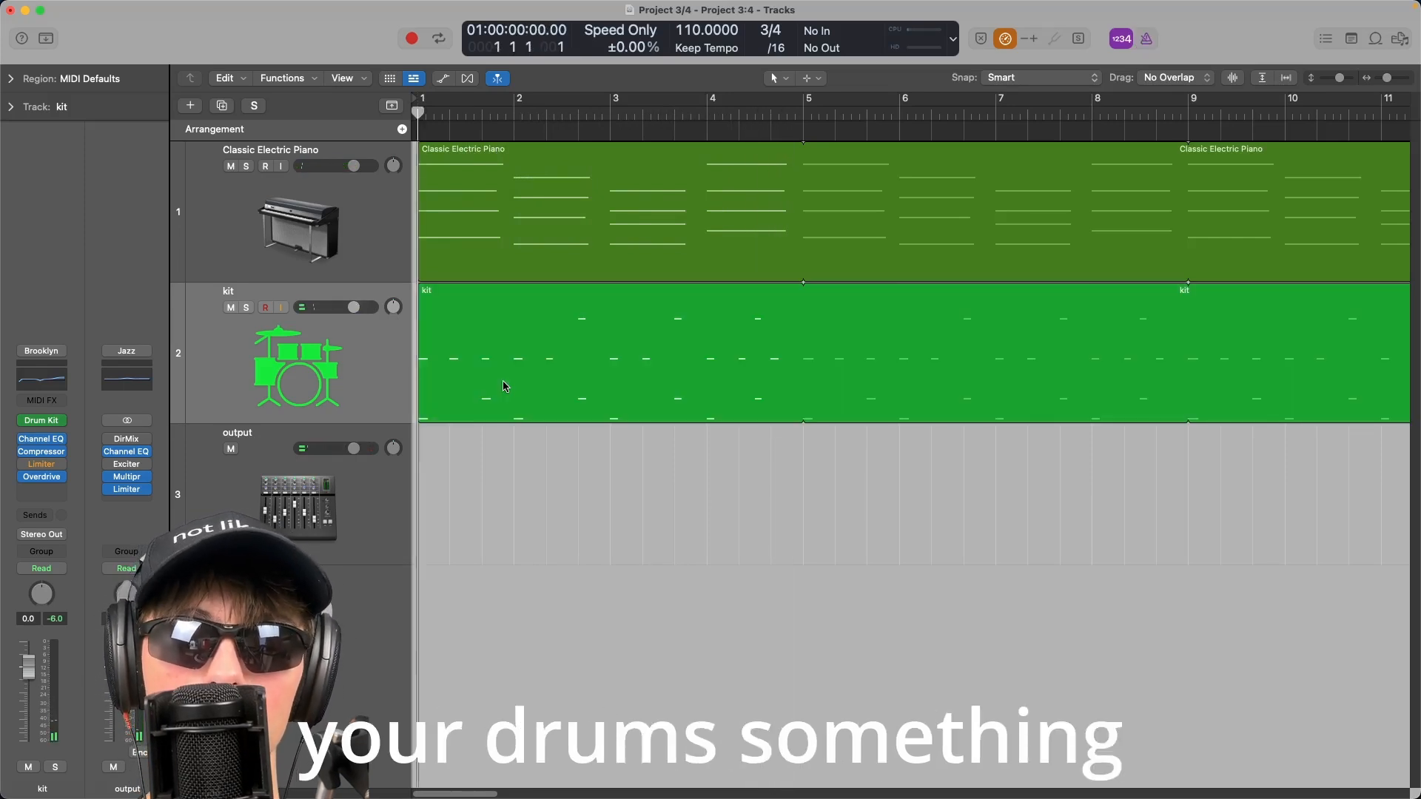
key("space")
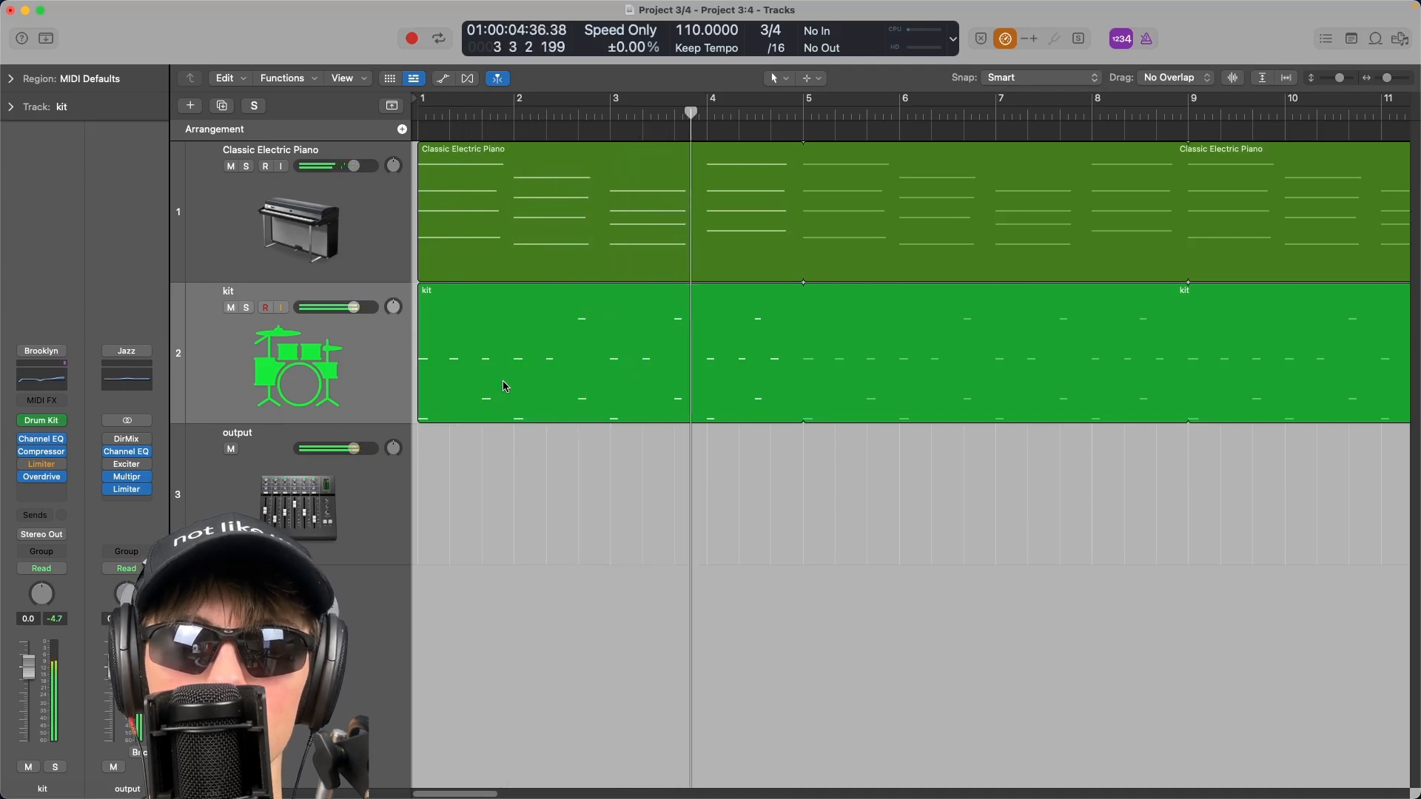
key("space")
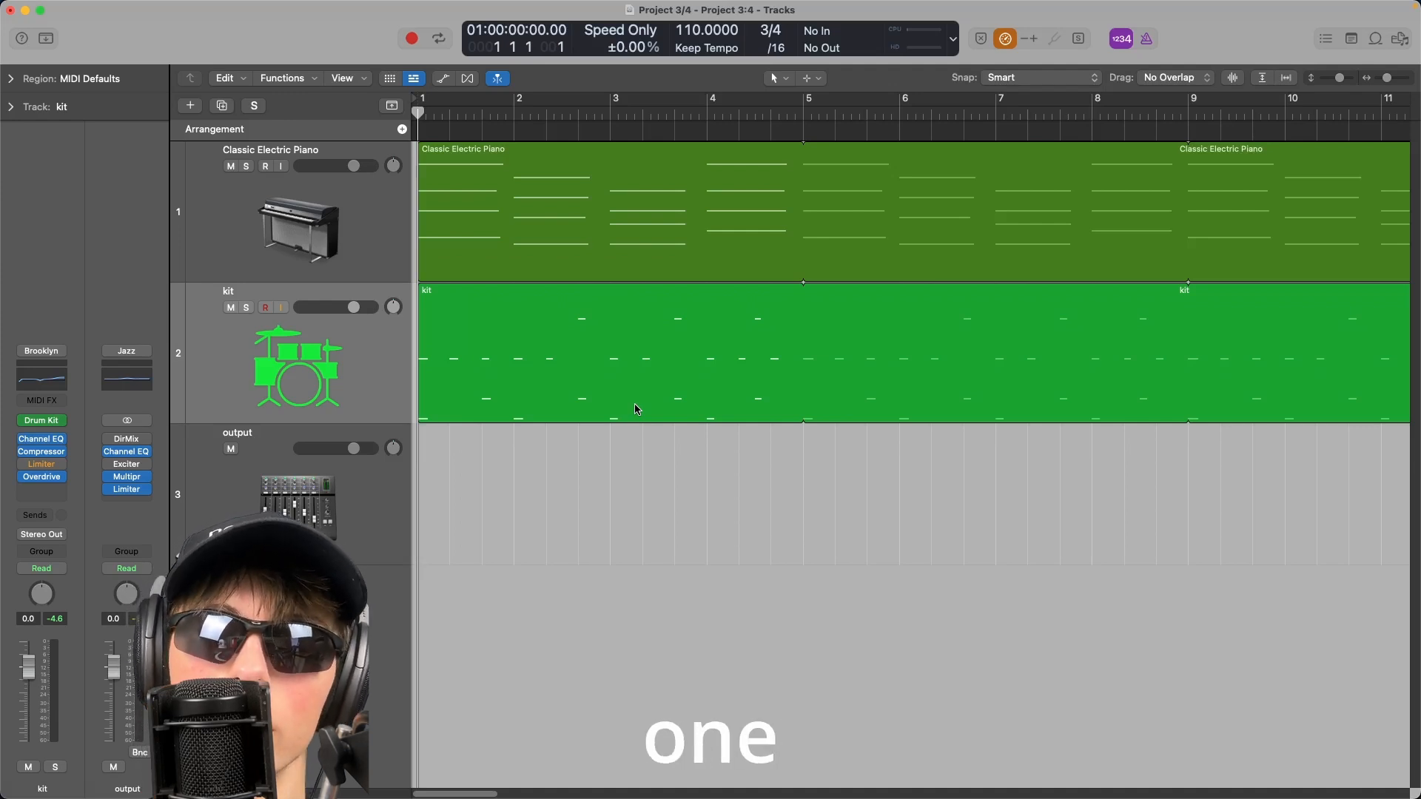
left_click(623, 407)
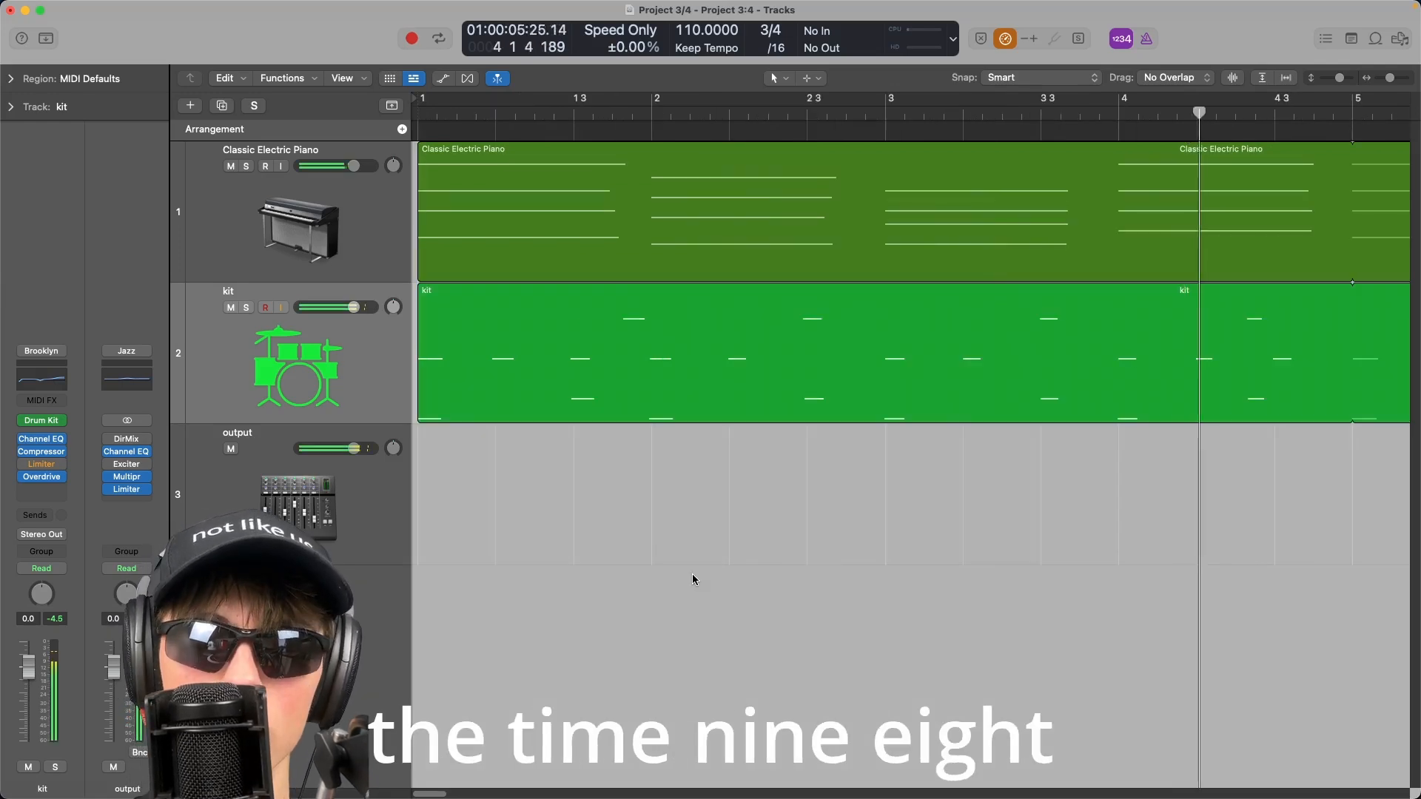
key("super+Right")
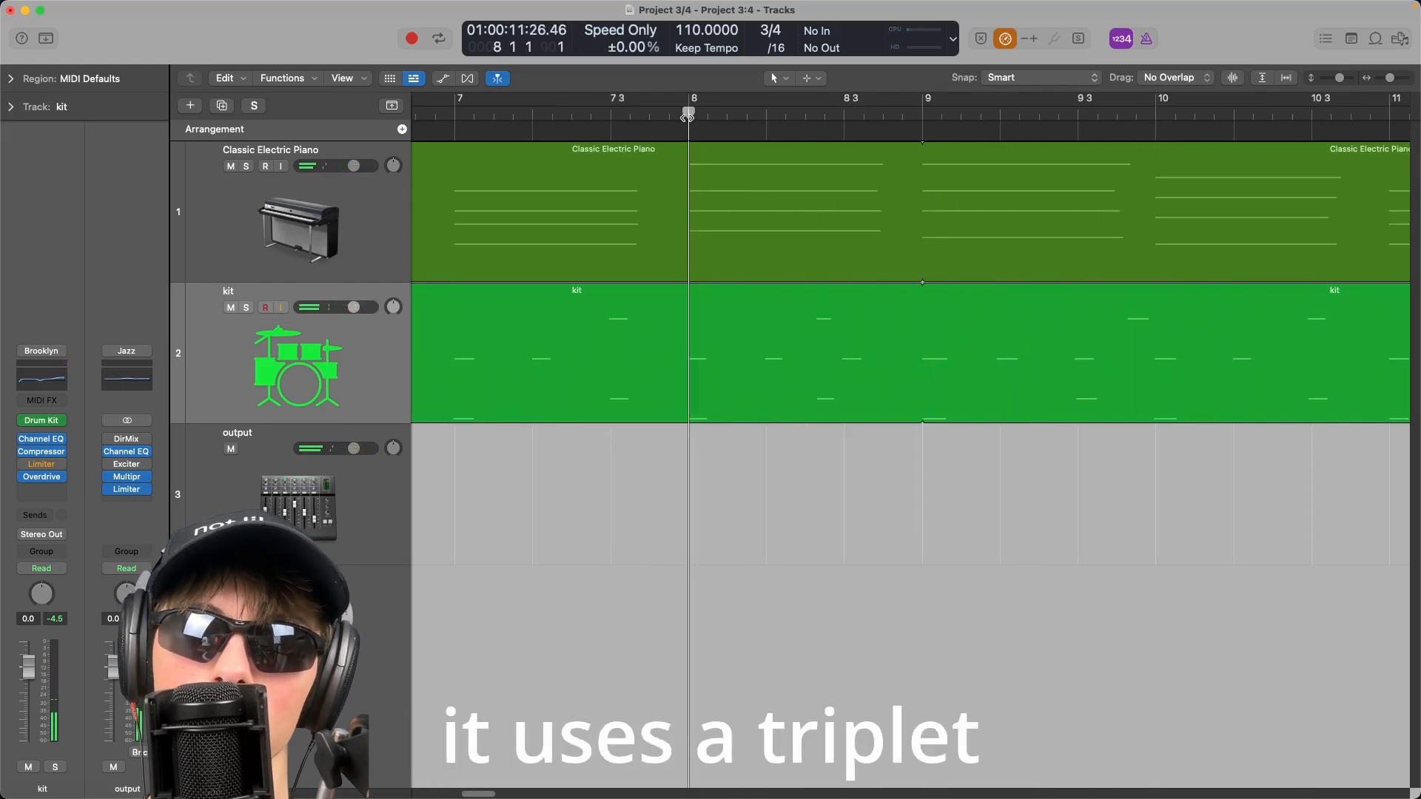
key("space")
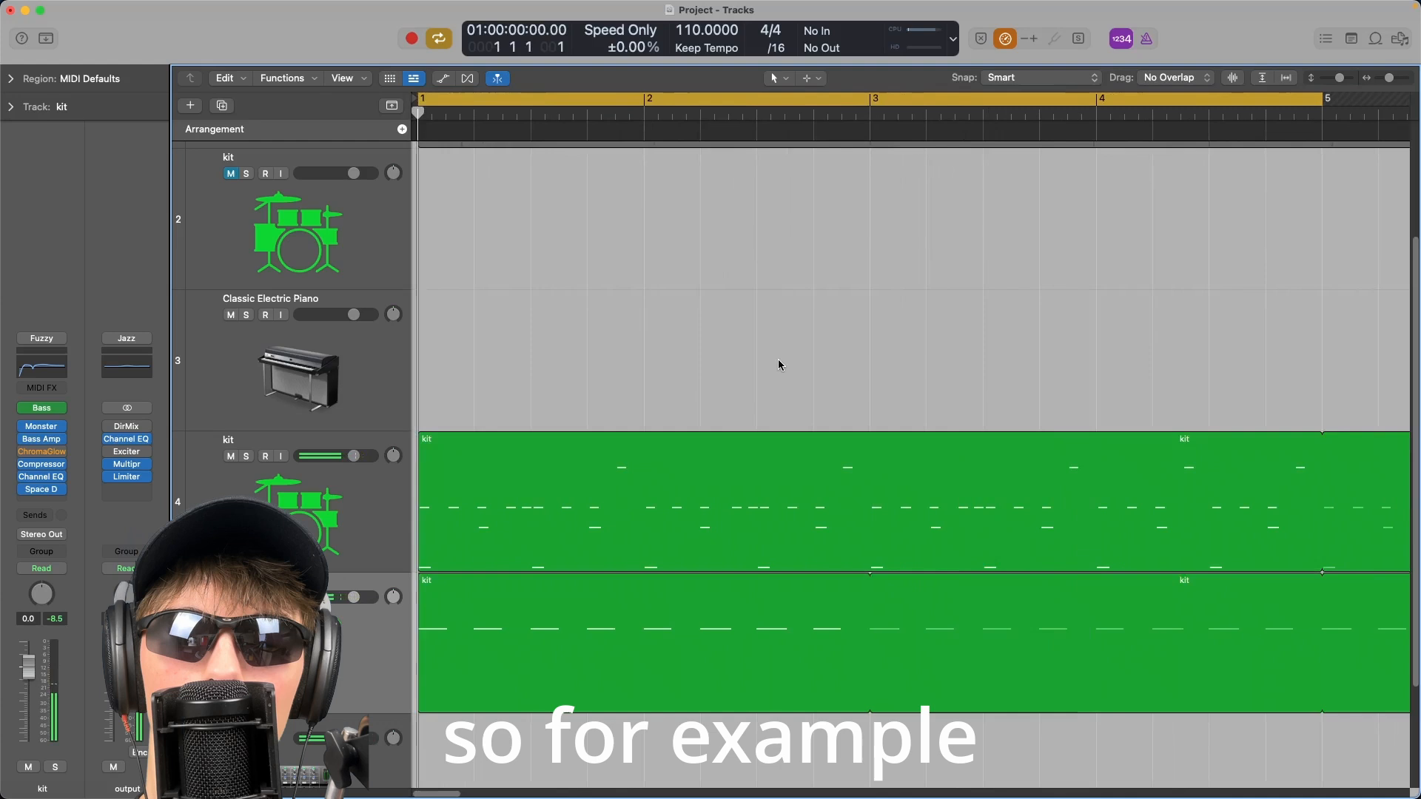
Return to the project start and shift the long note at bar 1 so it starts exactly with the kick.
key("space")
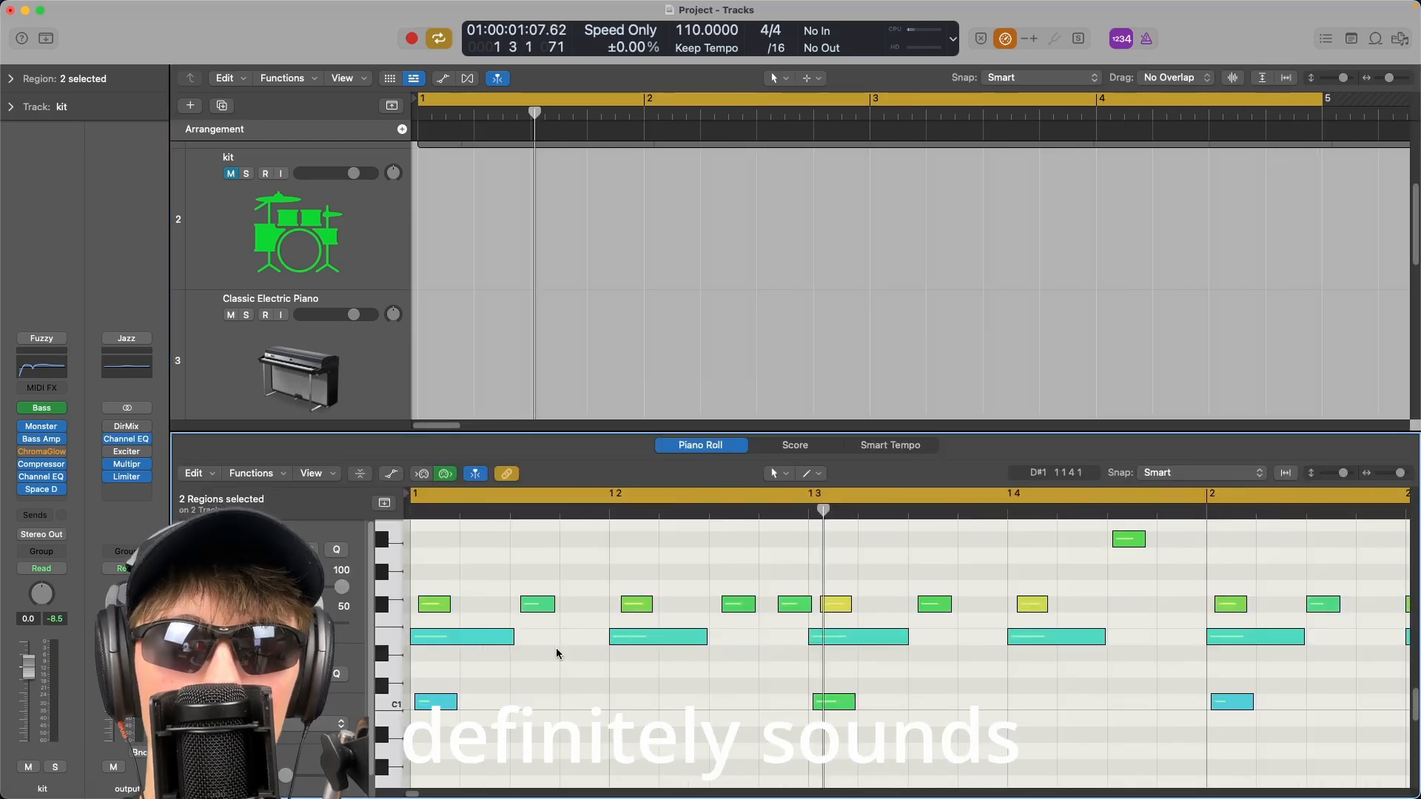
key("Return")
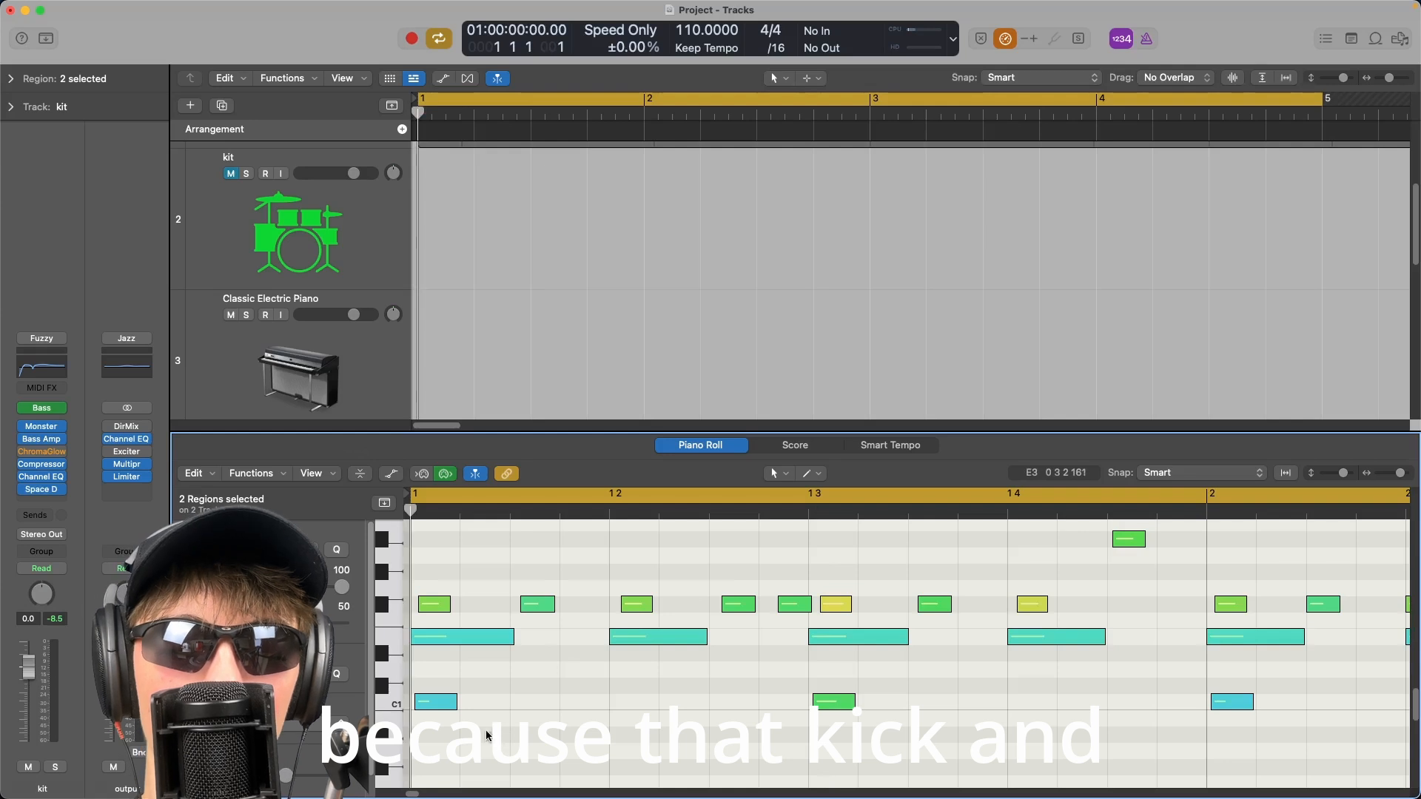
left_click_drag(498, 738, 435, 642)
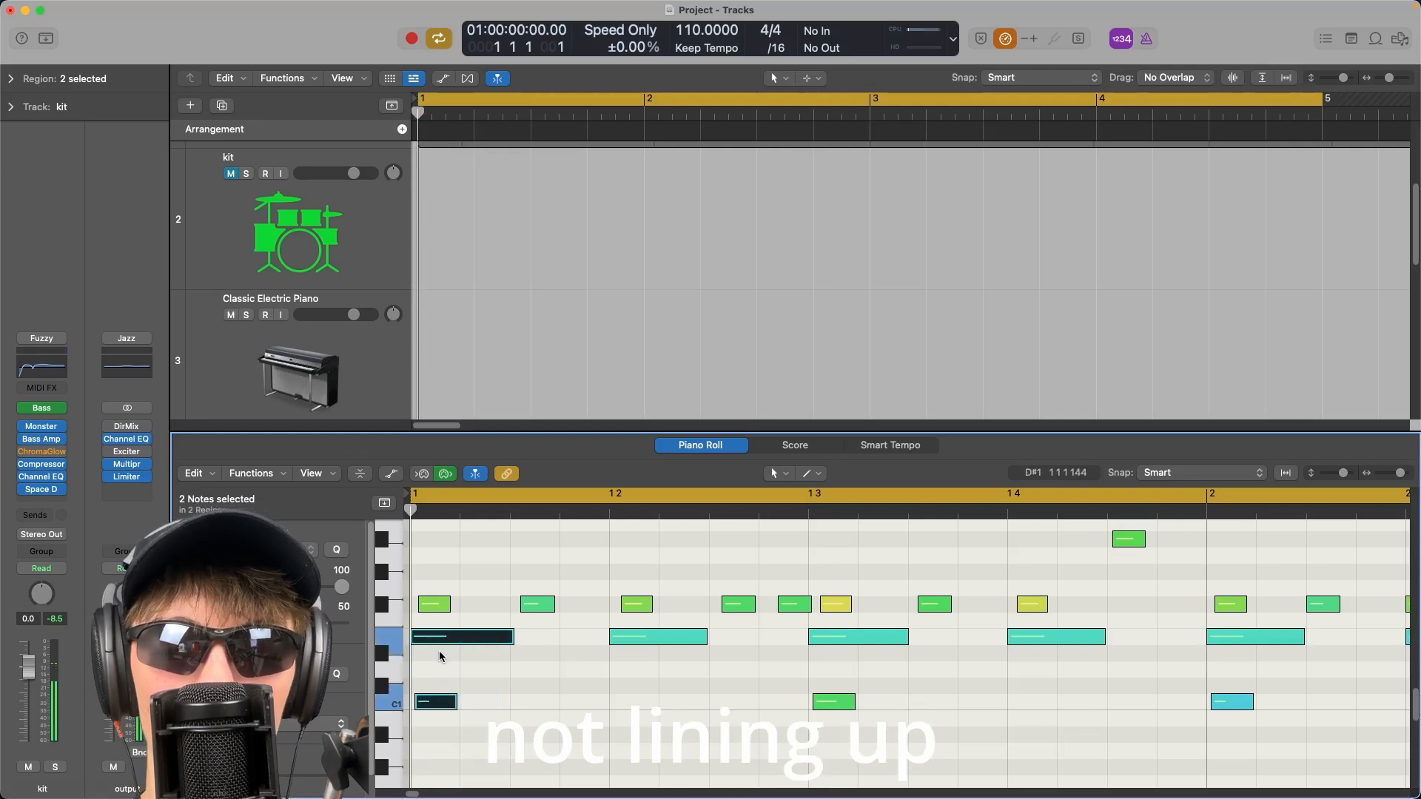
scroll(439, 657, "up", 5)
scroll(439, 657, "down", 1)
scroll(439, 656, "up", 2)
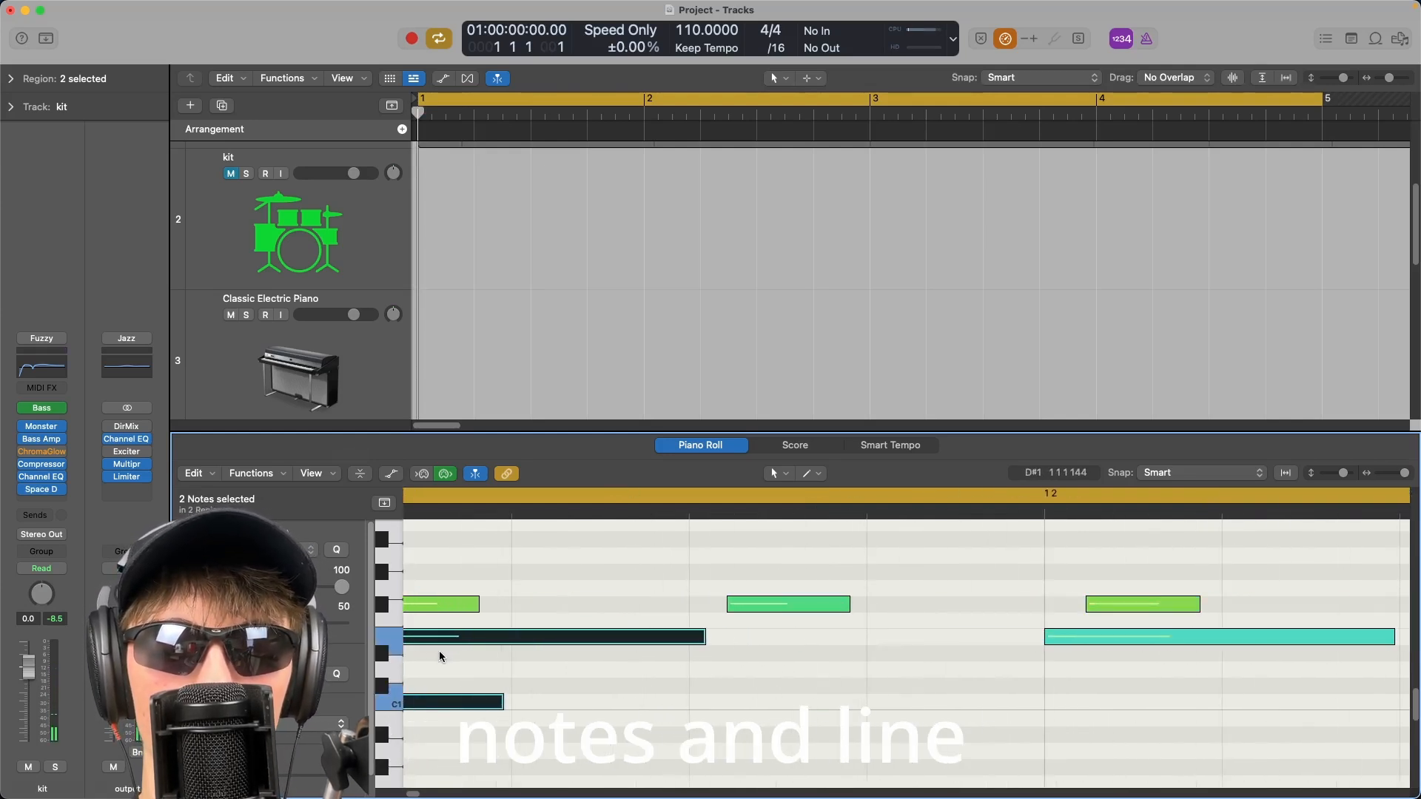
scroll(439, 657, "left", 3)
left_click(448, 655)
left_click_drag(438, 632, 452, 638)
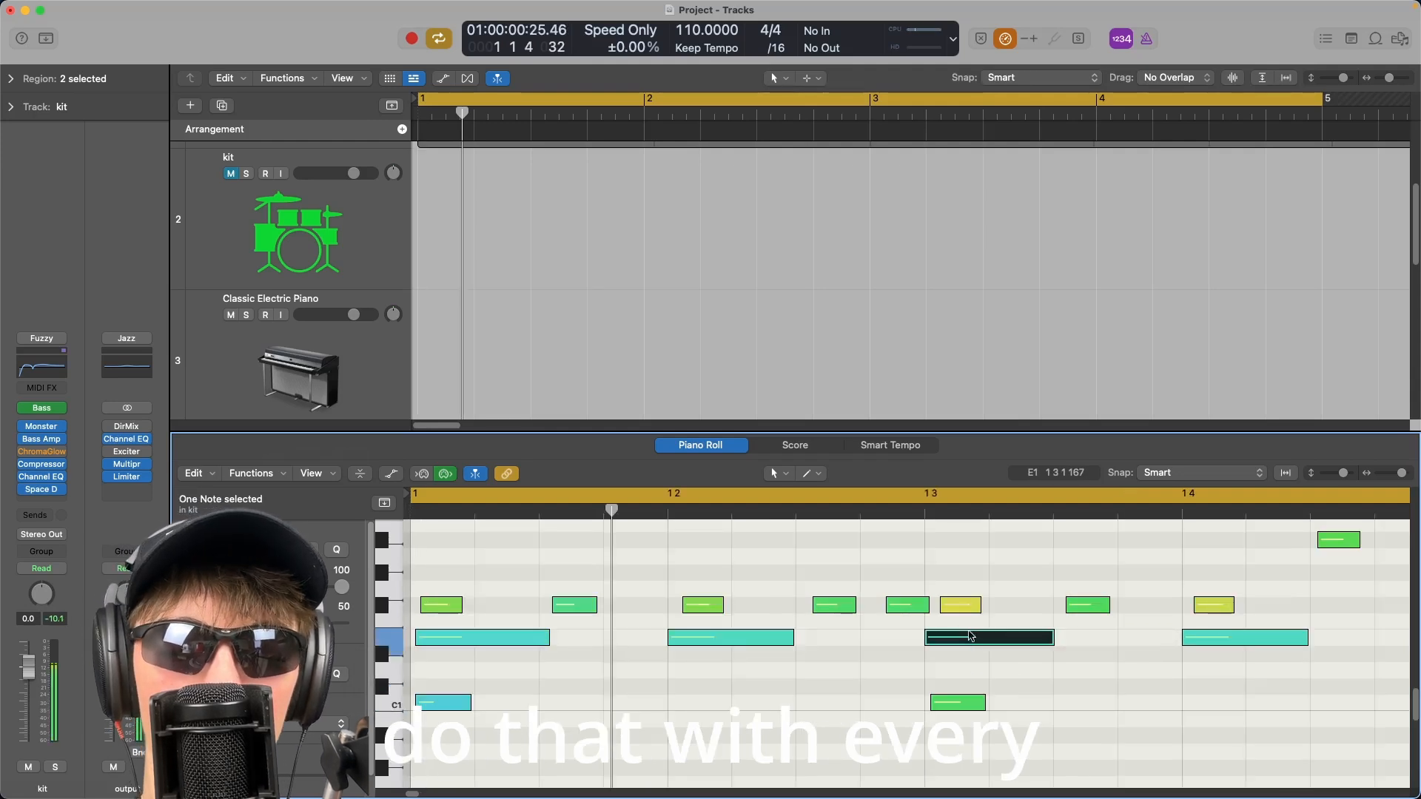
Place the playhead at bar 1 beat 3, deselect the notes, hide the note editor and play both kit tracks.
left_click(929, 501)
left_click(930, 507)
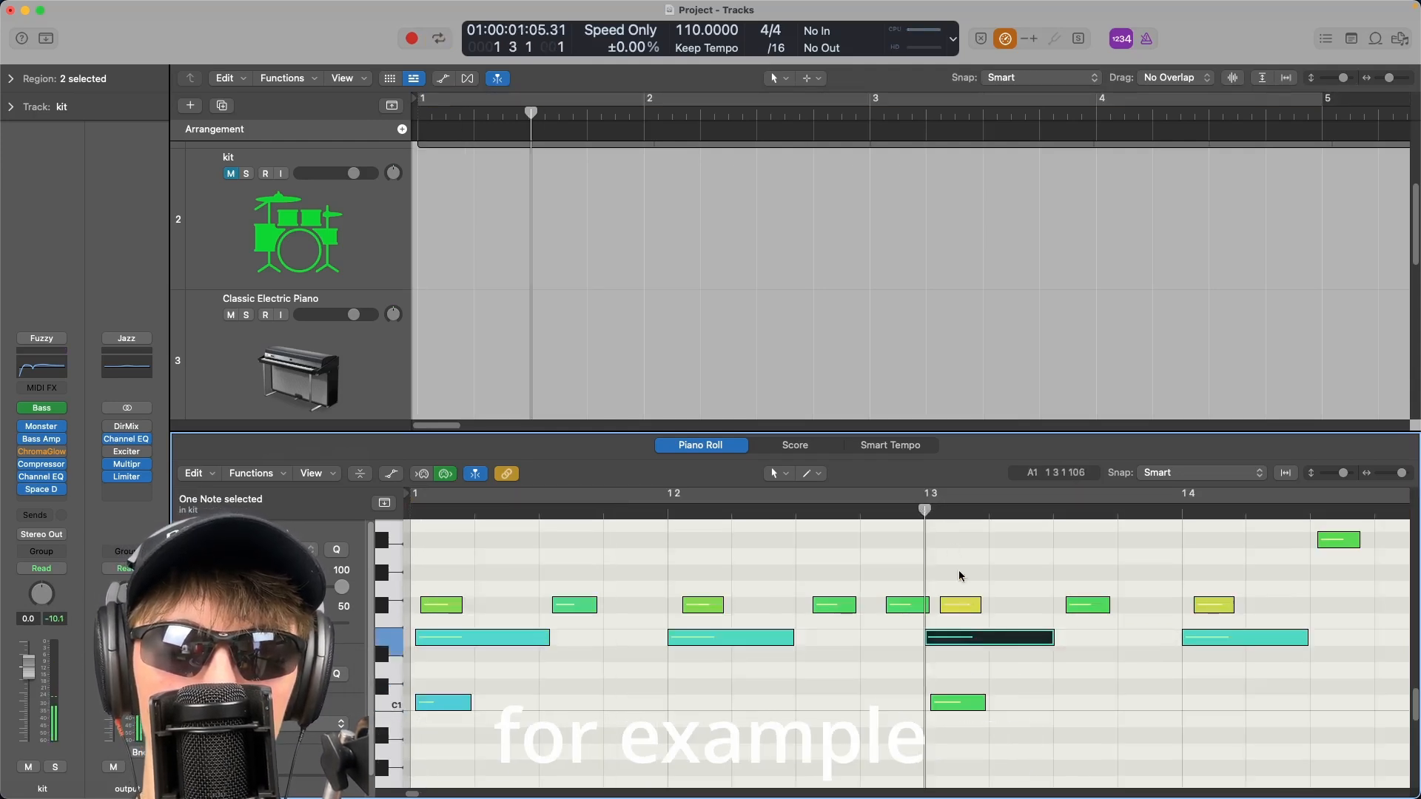
scroll(967, 592, "up", 5)
scroll(807, 591, "down", 5)
left_click(811, 573)
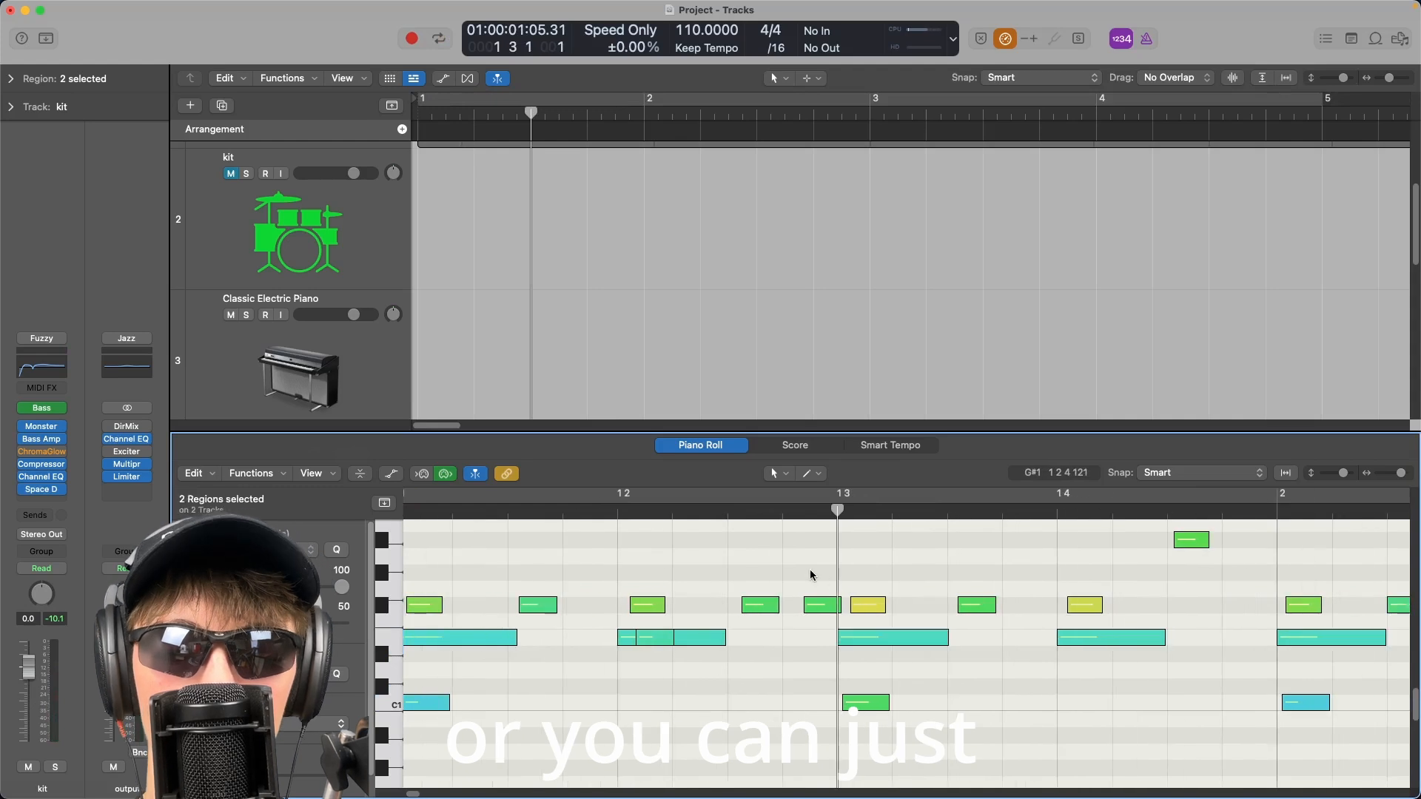
key("p")
key("space")
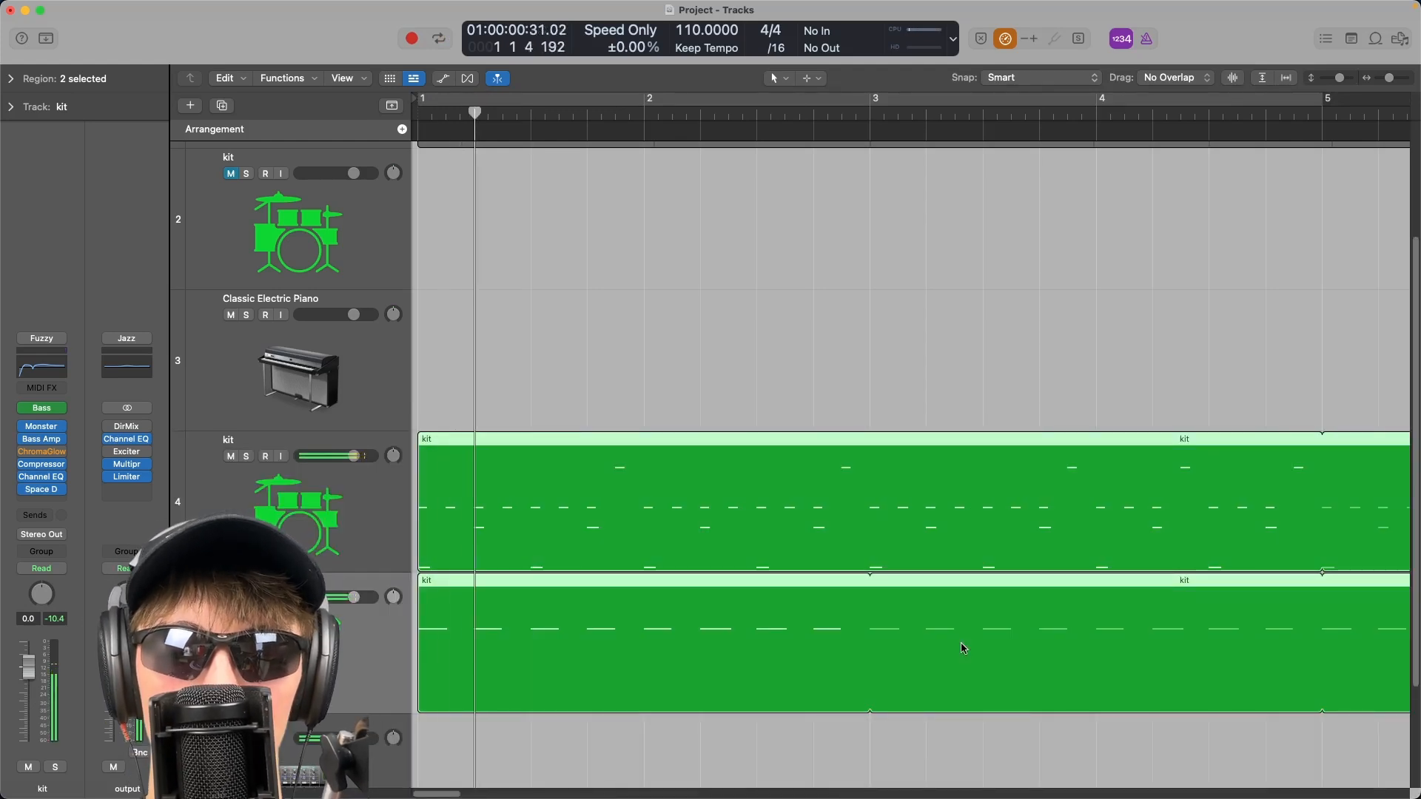